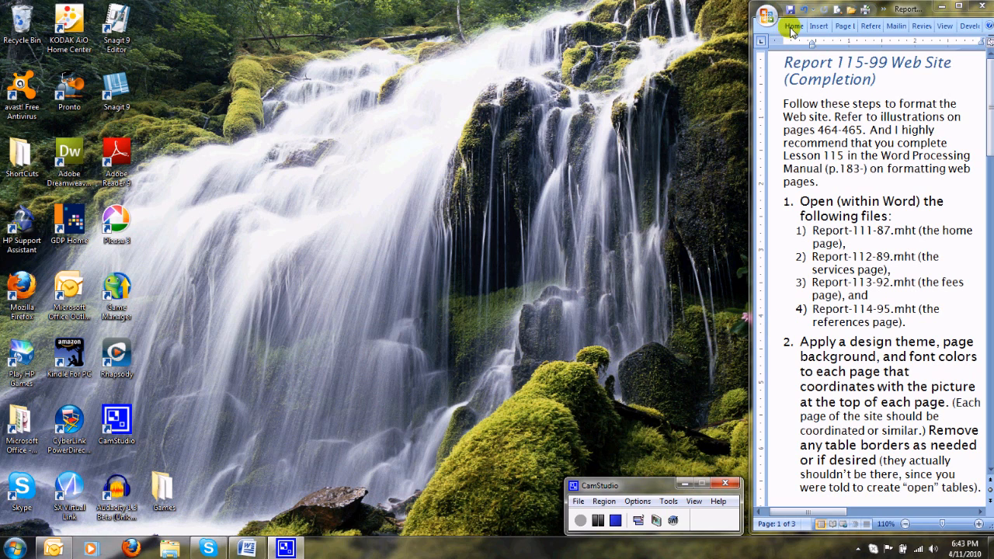
Open the home page file Report-111-87.mht from the recent documents, widen its window, and keep the full ribbon displayed.
left_click(767, 17)
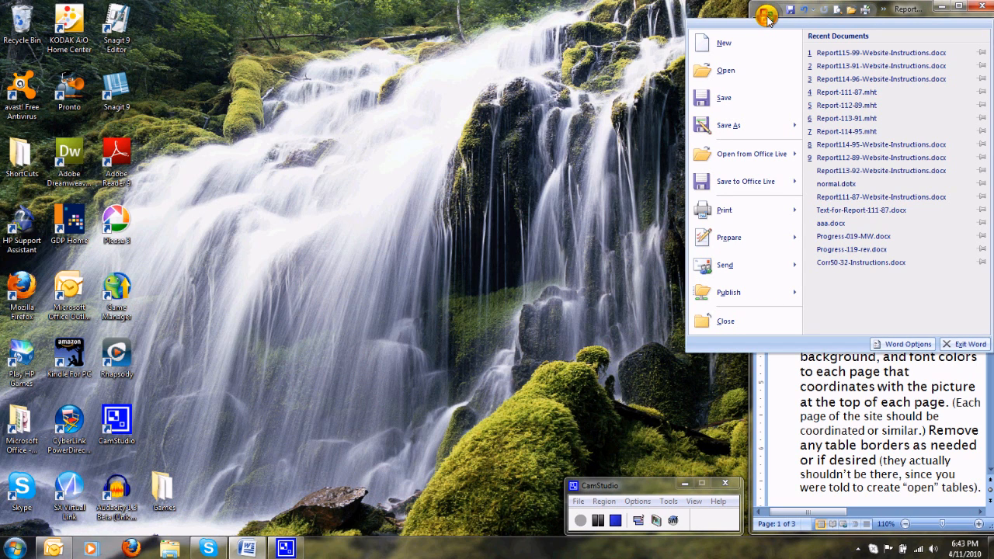
left_click(841, 93)
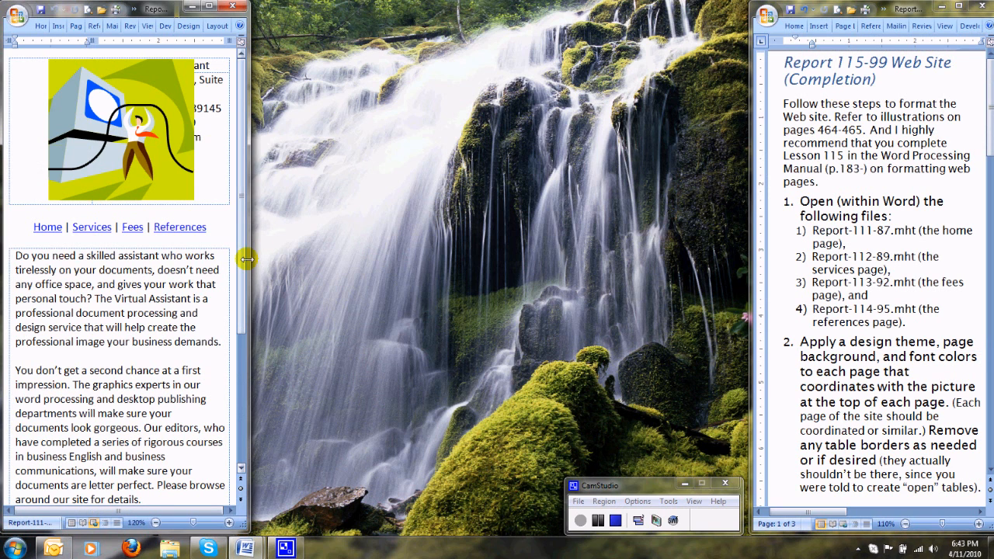
left_click_drag(248, 256, 770, 288)
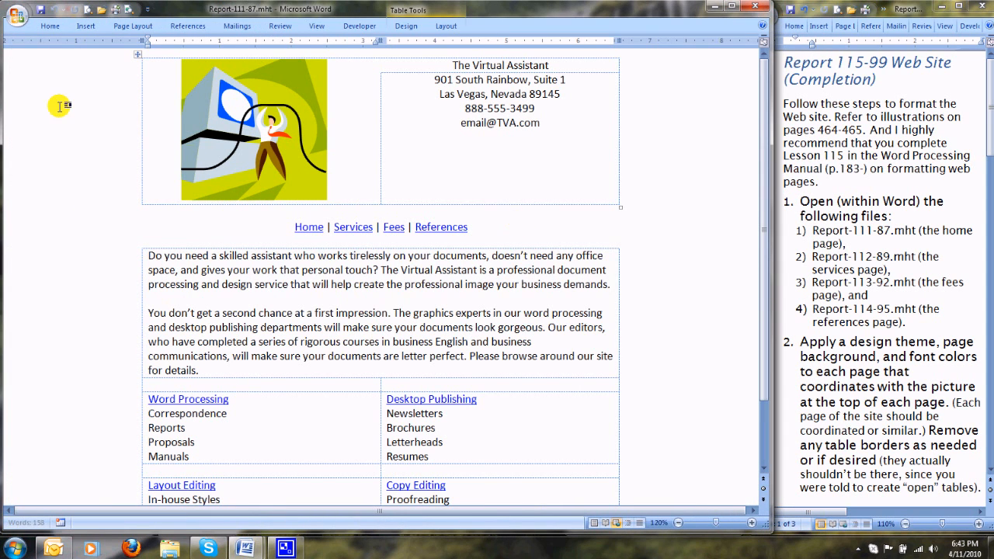
double_click(50, 28)
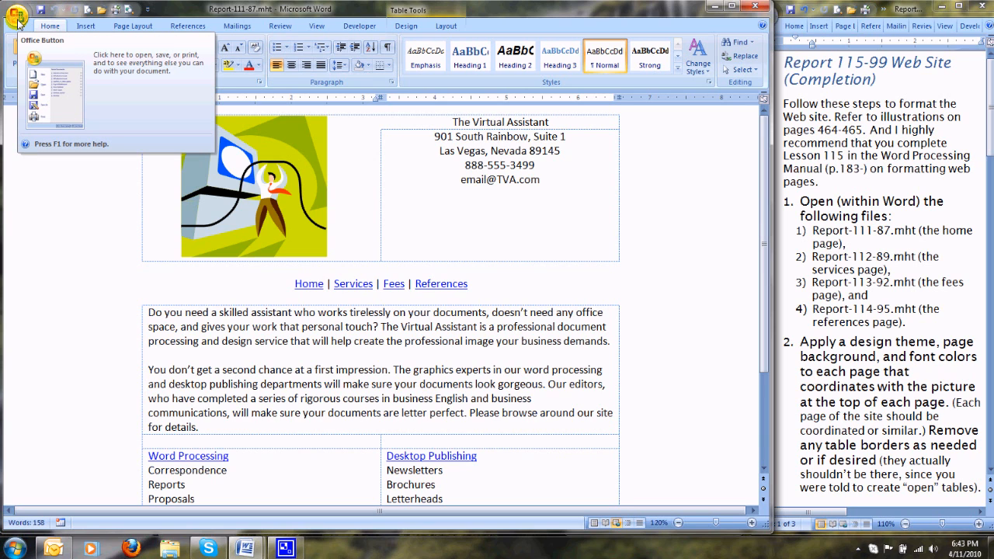
Open the recent documents Report-112-89.mht, Report-113-91.mht and Report-114-95.mht.
left_click(17, 17)
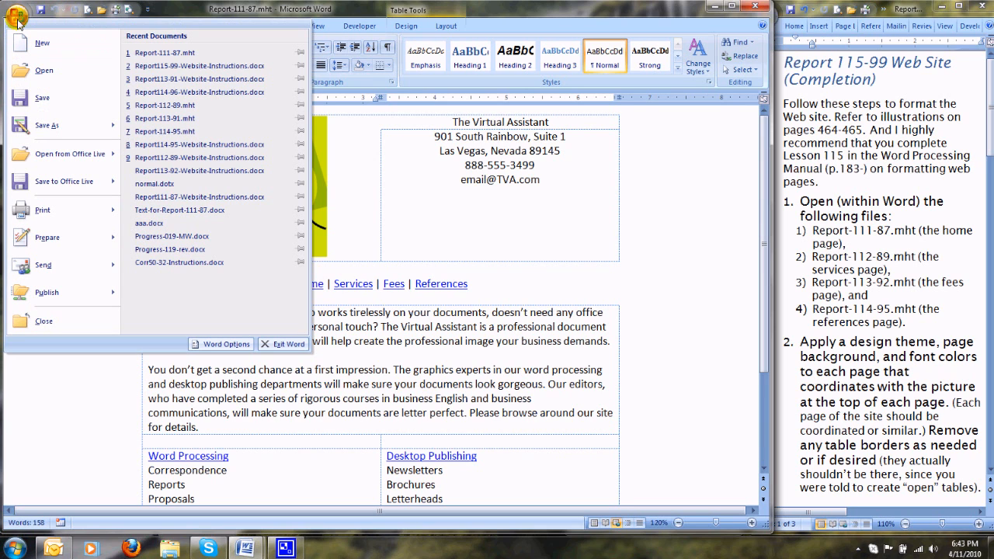
left_click(156, 105)
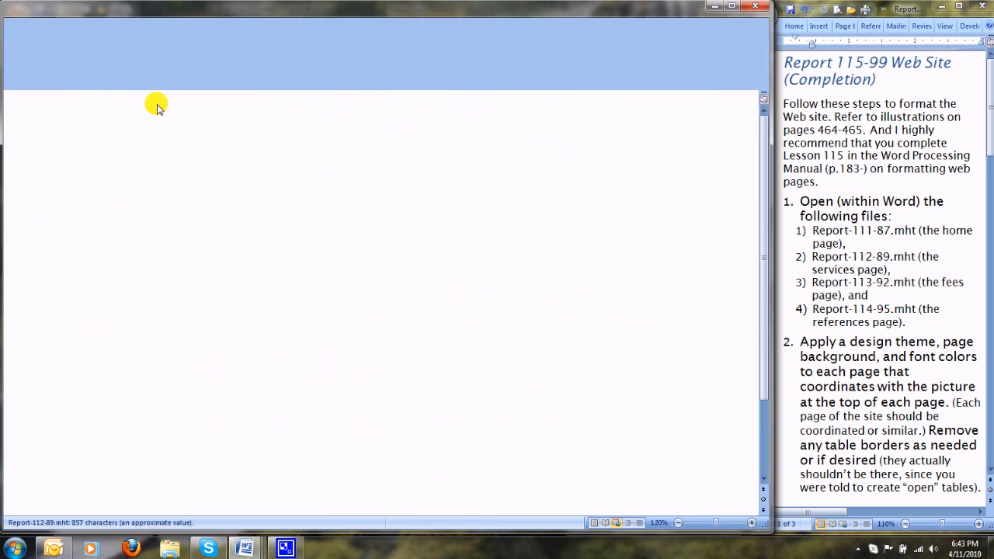
left_click(16, 16)
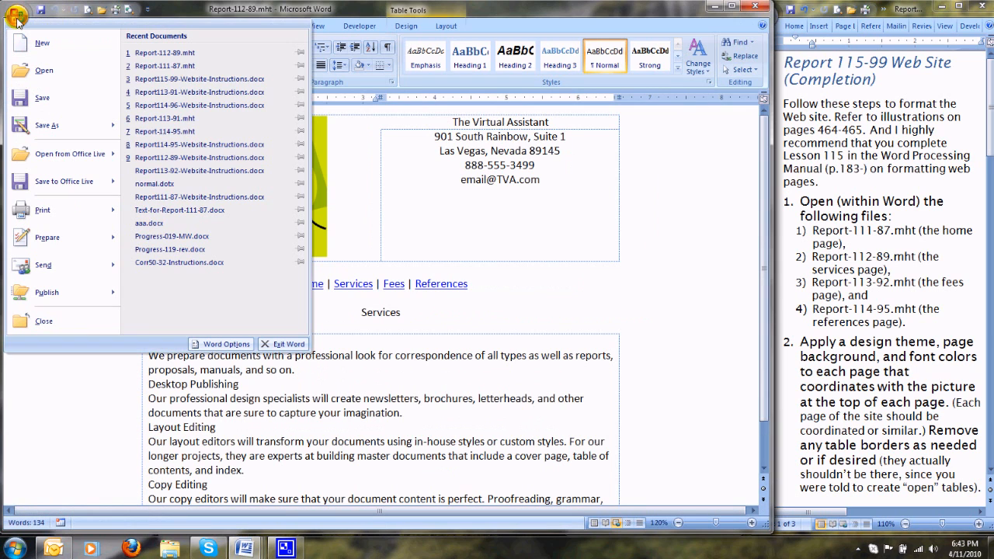
left_click(170, 119)
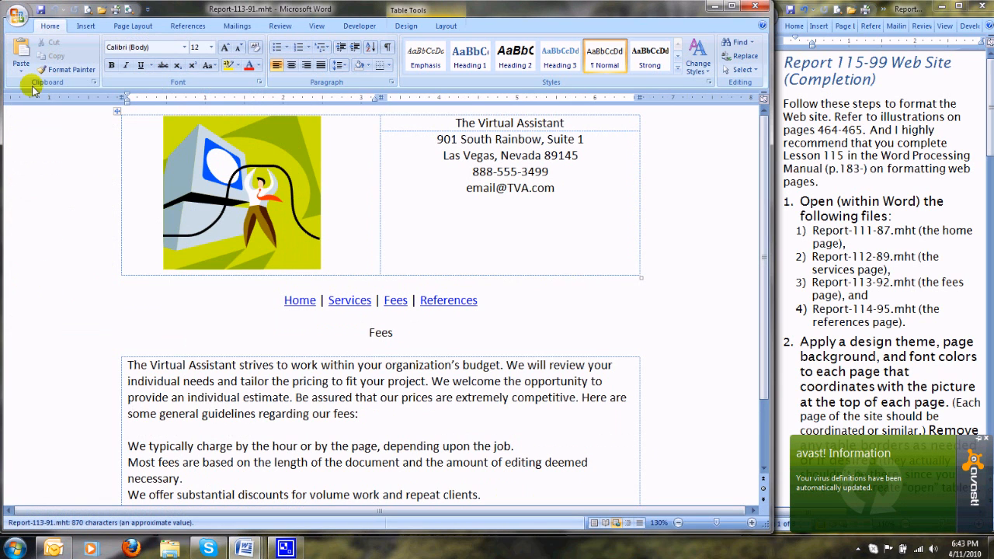
left_click(17, 15)
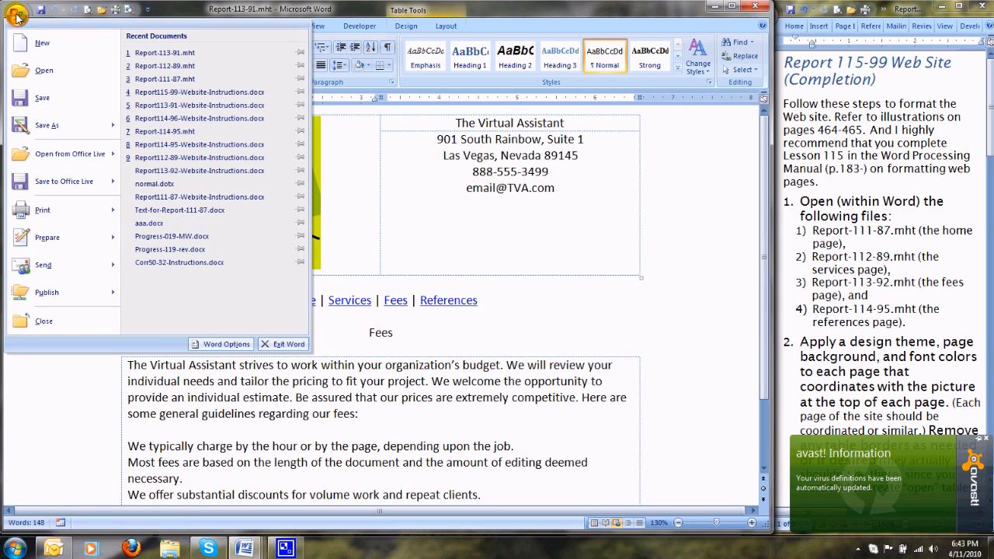
left_click(159, 131)
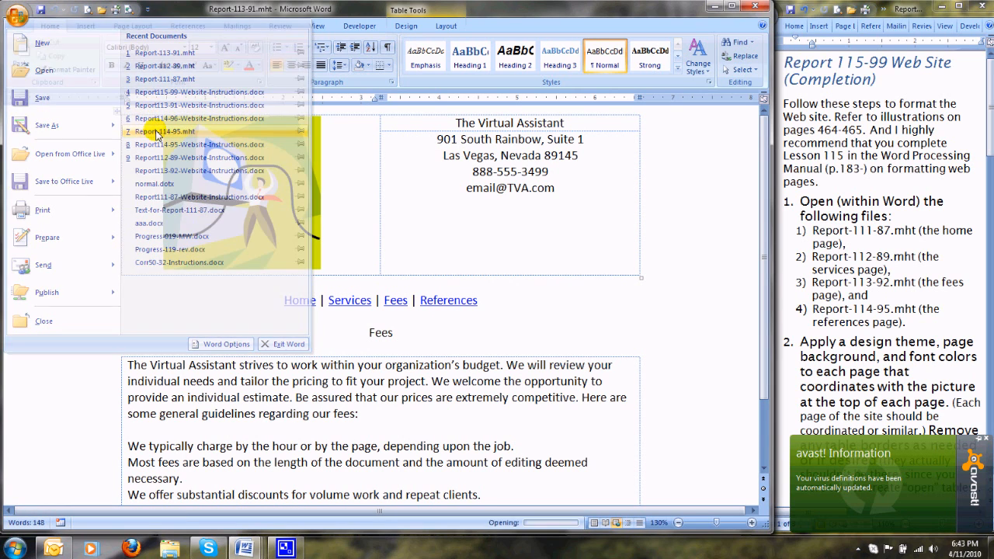
Correct the fees page file name in the instructions document to Report-113-91.mht.
left_click(893, 288)
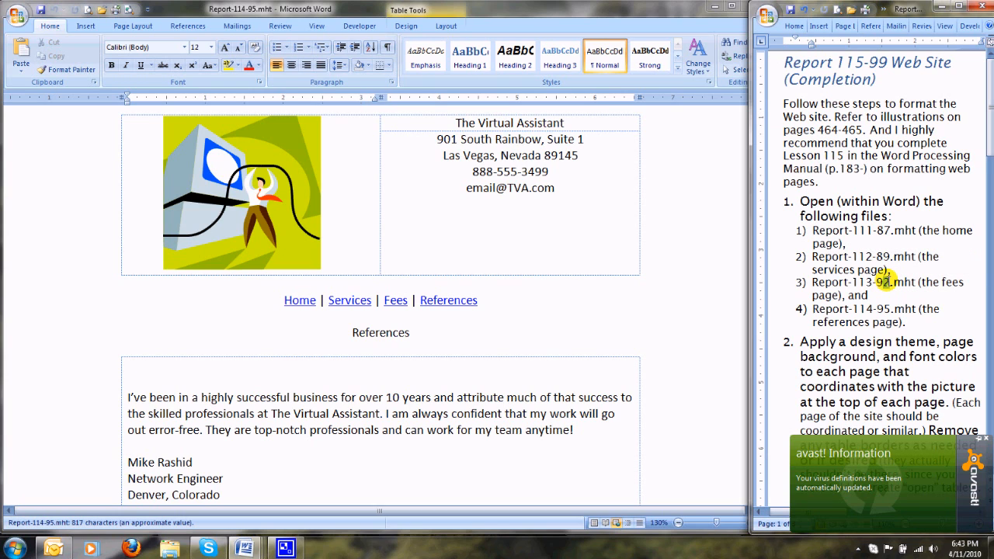
type("1")
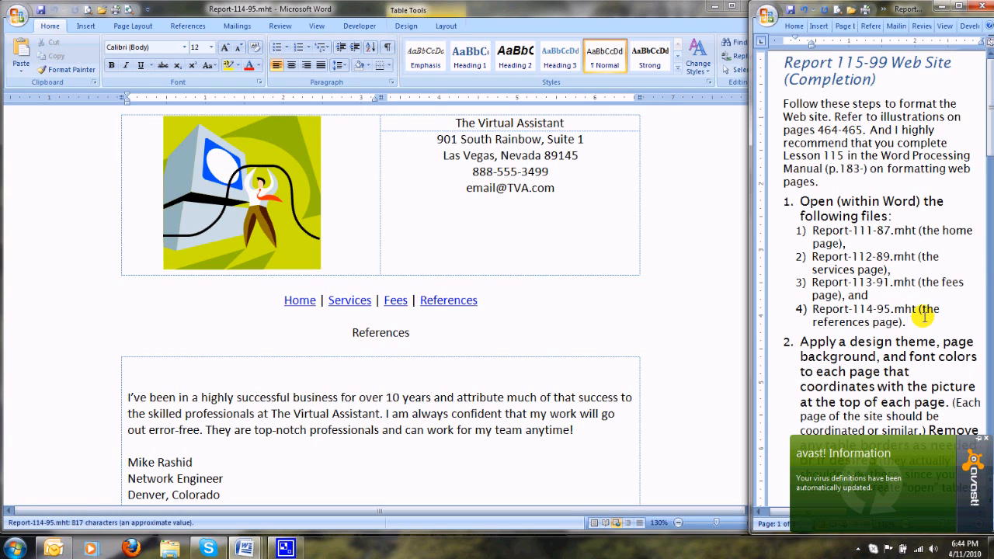
left_click(922, 319)
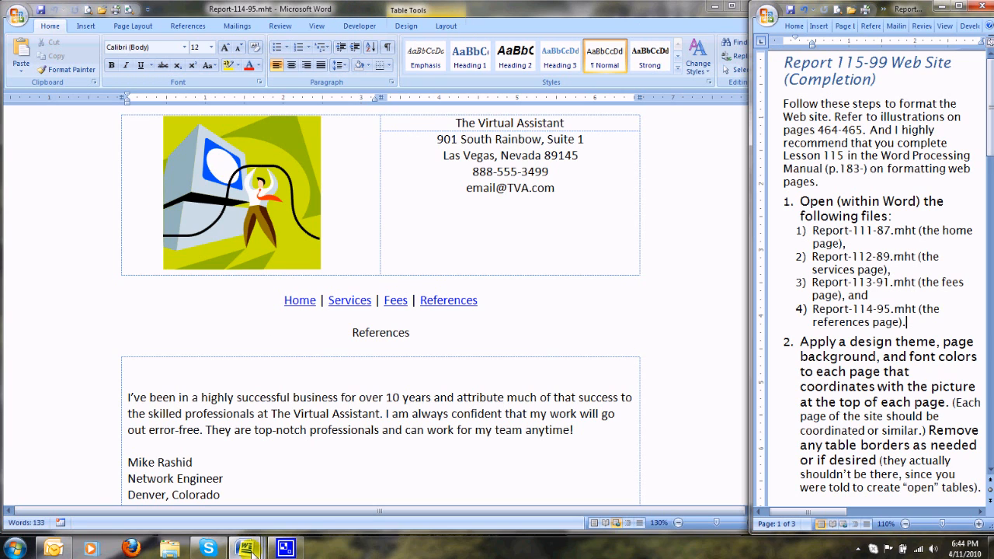
Apply the built-in Opulent theme to the home page, Report-111-87.mht, and look over the whole page.
mouse_move(247, 549)
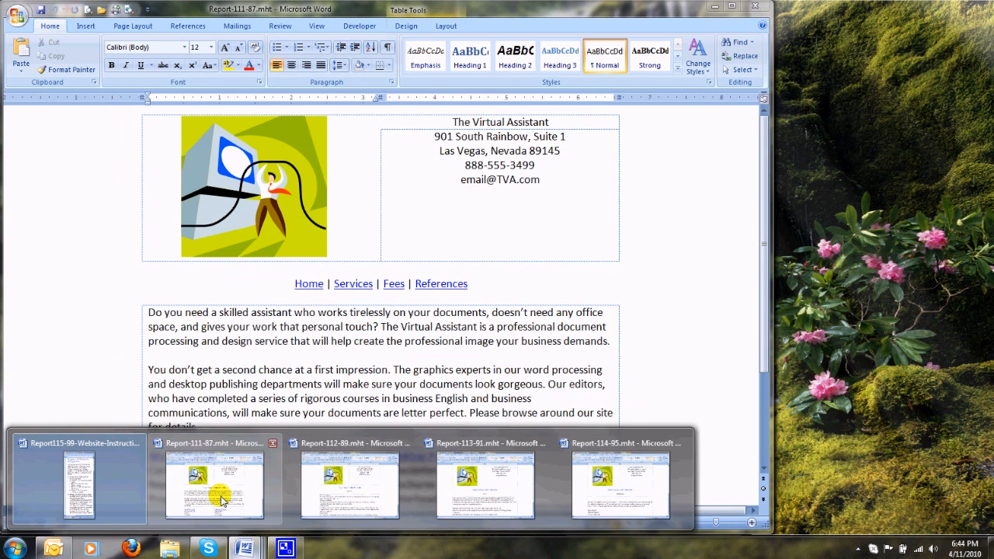
left_click(219, 498)
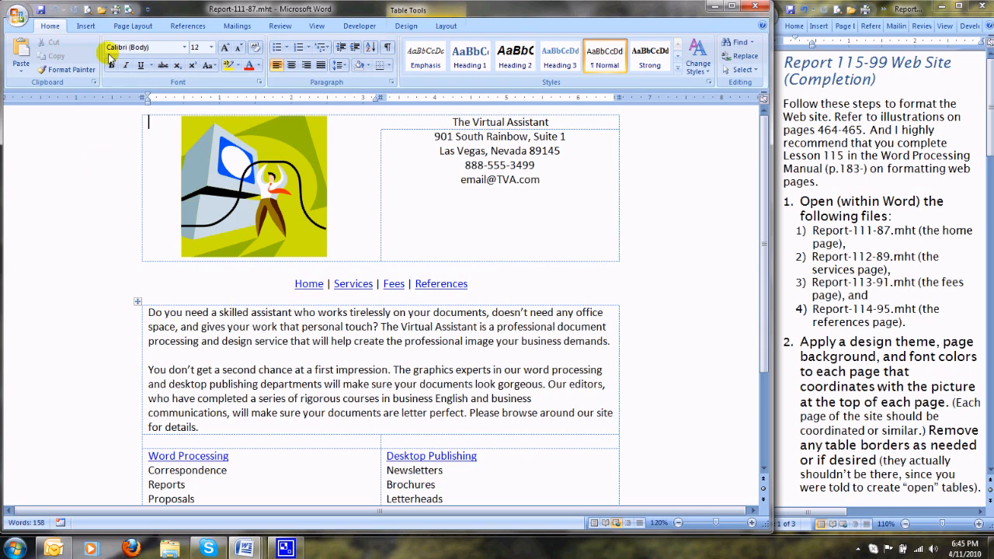
left_click(126, 27)
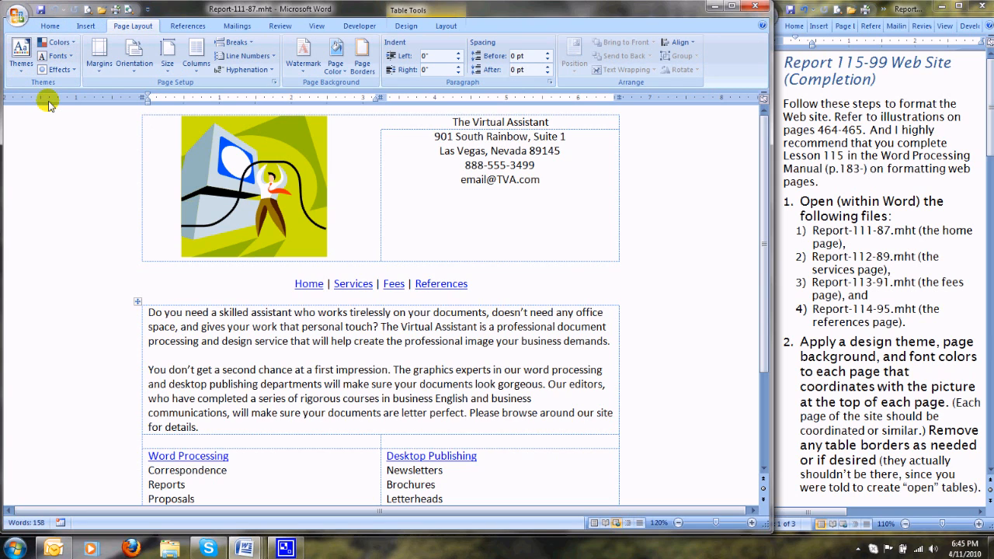
left_click(22, 71)
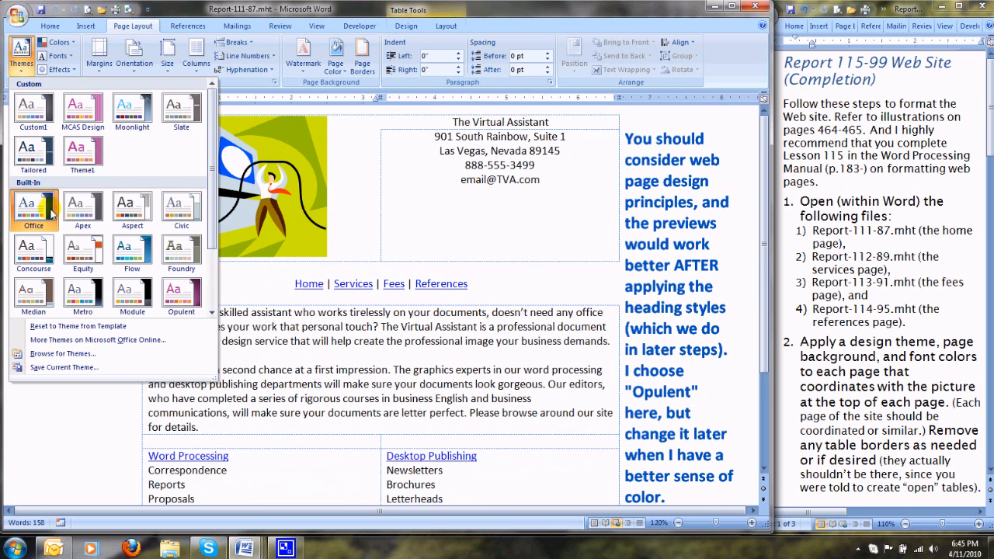
scroll(177, 287, "down", 2)
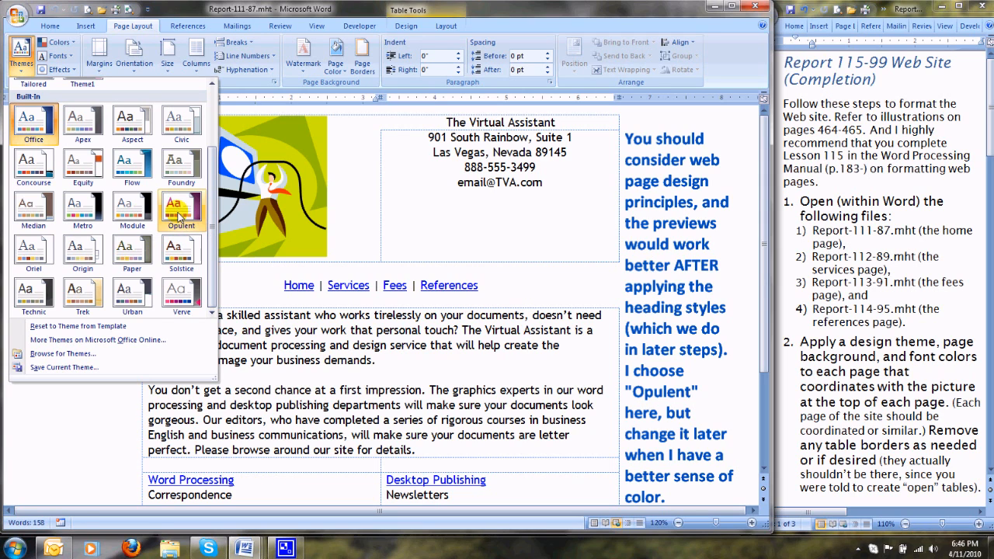
left_click(178, 211)
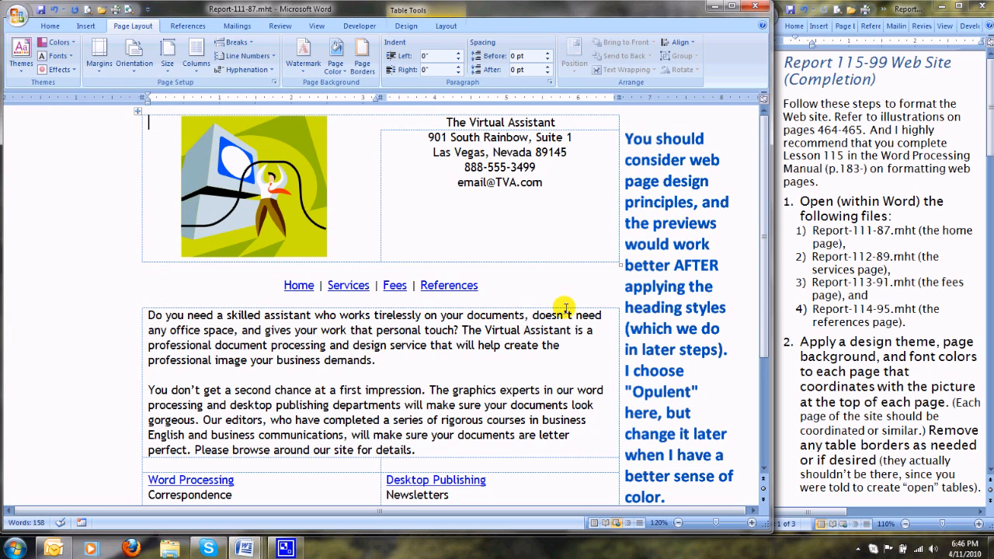
scroll(565, 311, "down", 4)
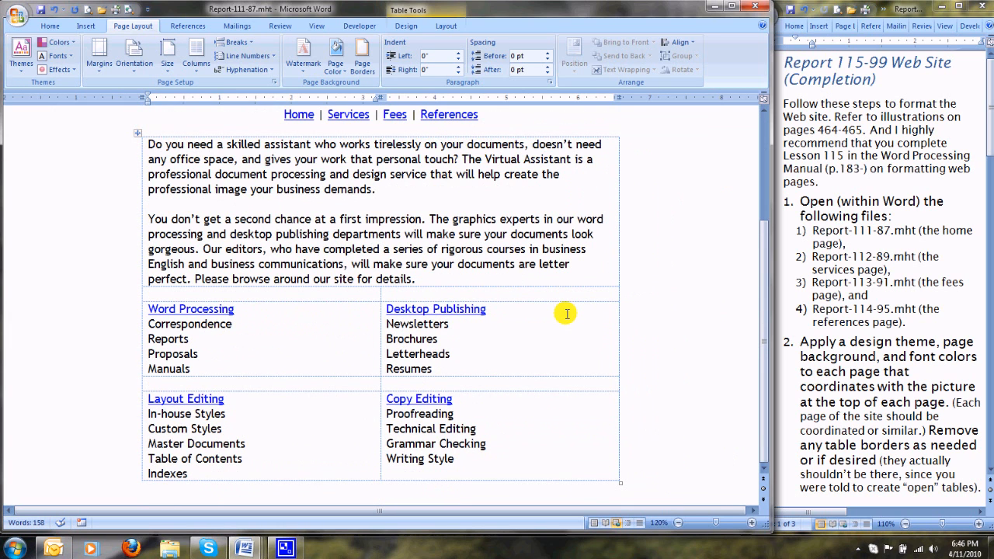
scroll(566, 313, "up", 4)
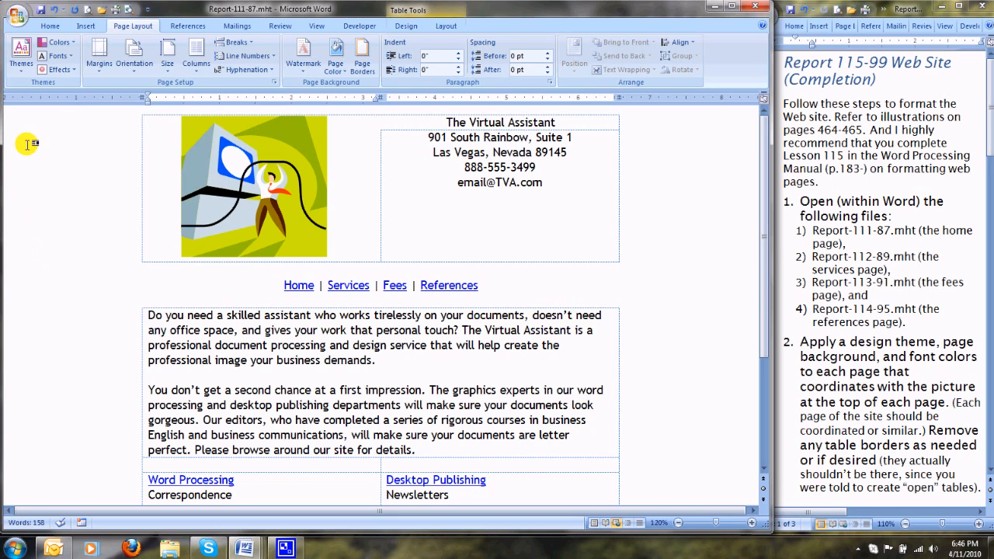
left_click(75, 70)
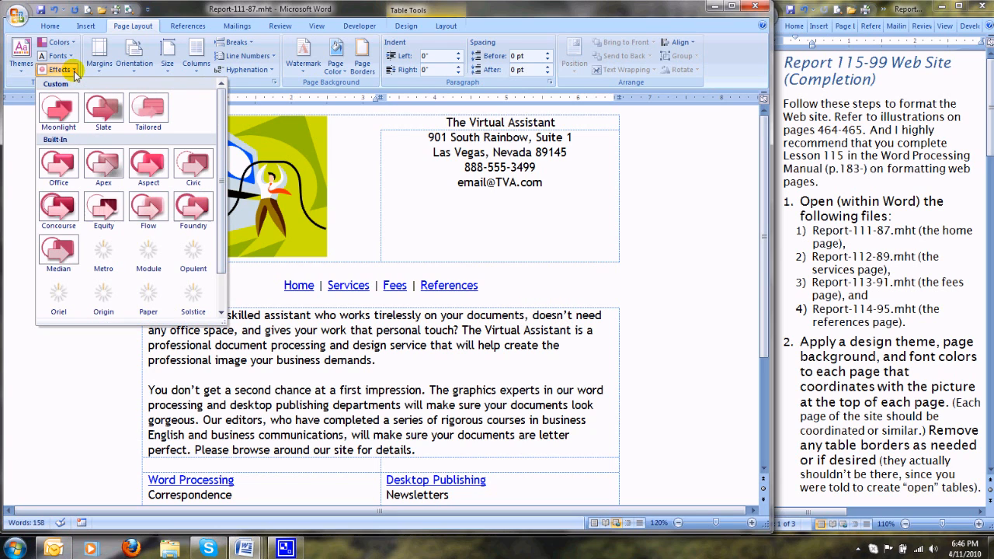
left_click(14, 125)
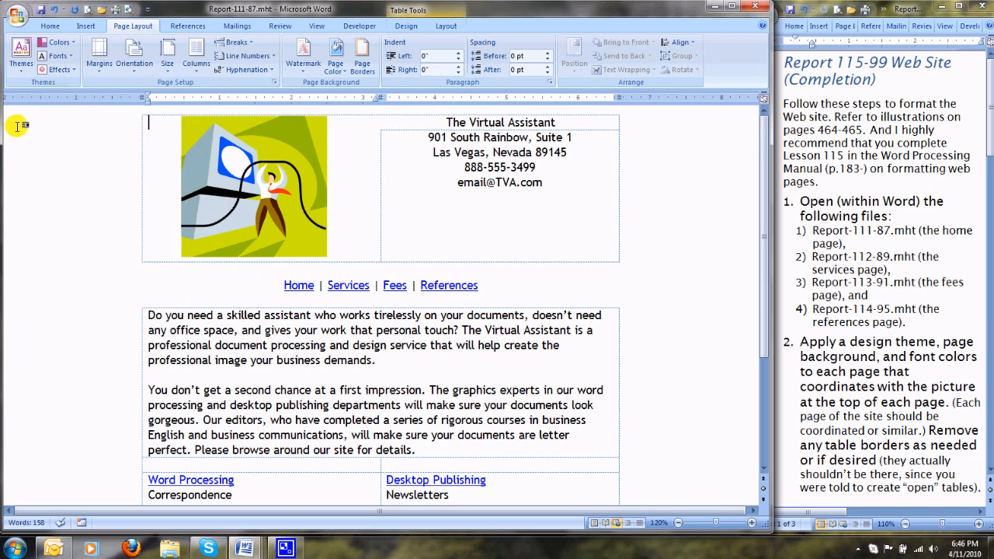
left_click(60, 56)
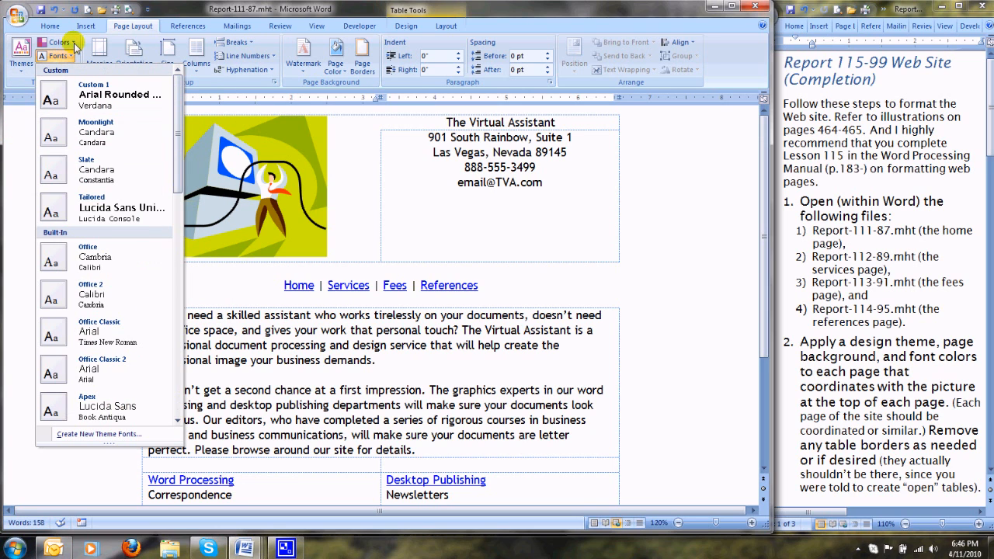
left_click(74, 45)
left_click(23, 165)
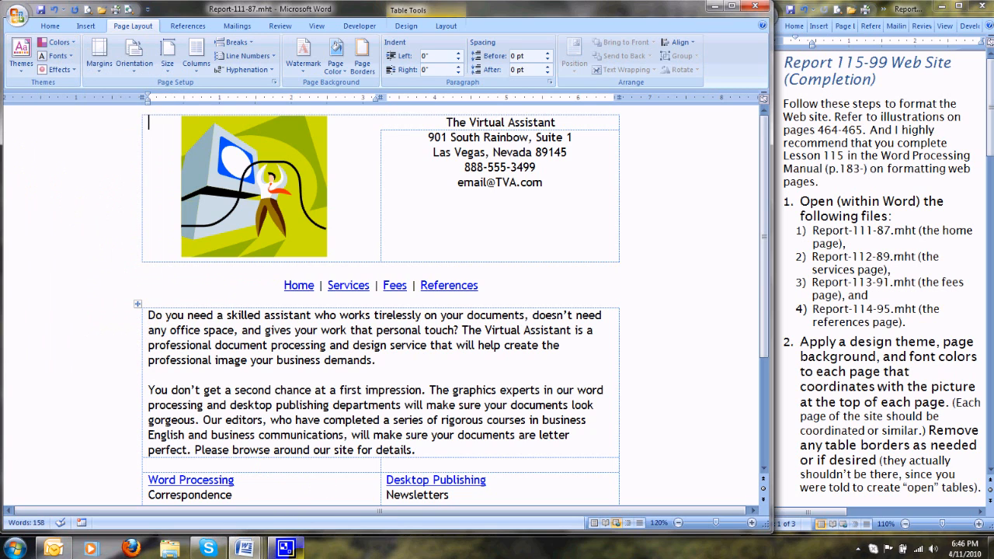
left_click(285, 548)
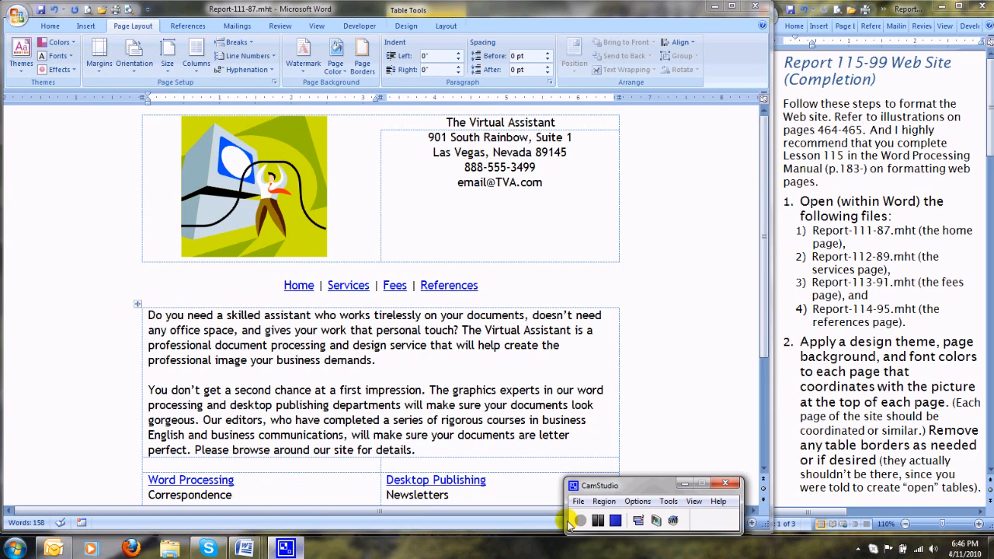
left_click(580, 522)
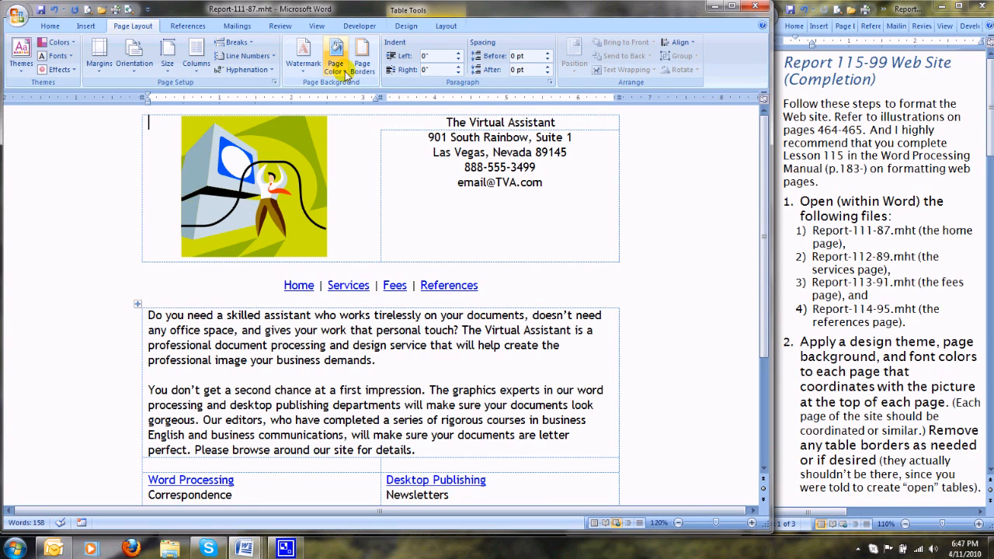
Set the home page's background to a lime green from the standard colors that matches the picture, and save the file.
left_click(346, 71)
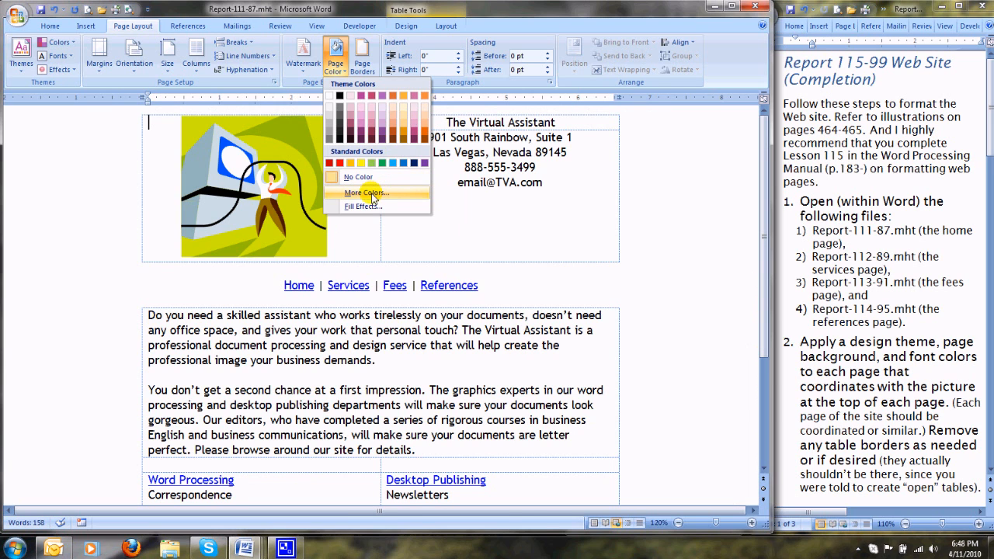
left_click(372, 194)
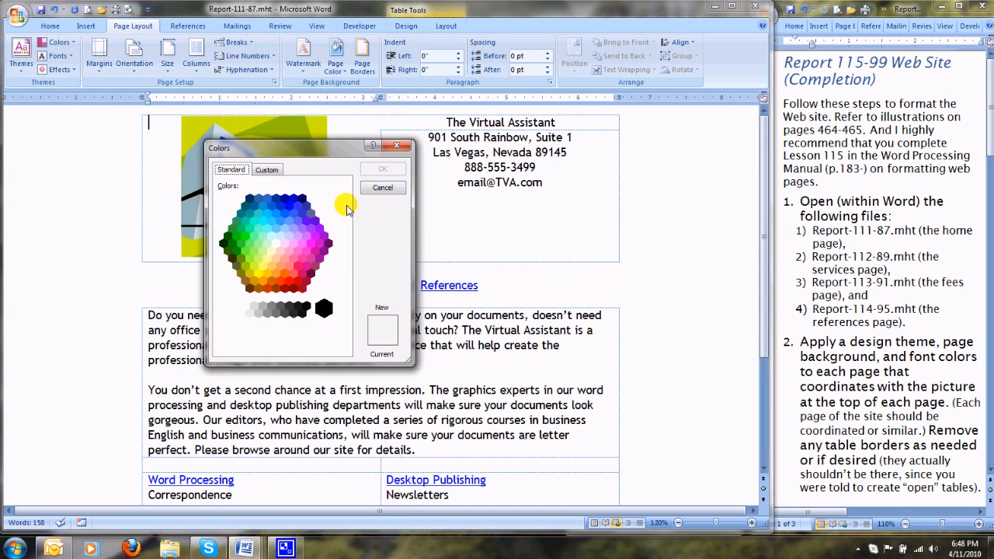
left_click_drag(307, 157, 633, 215)
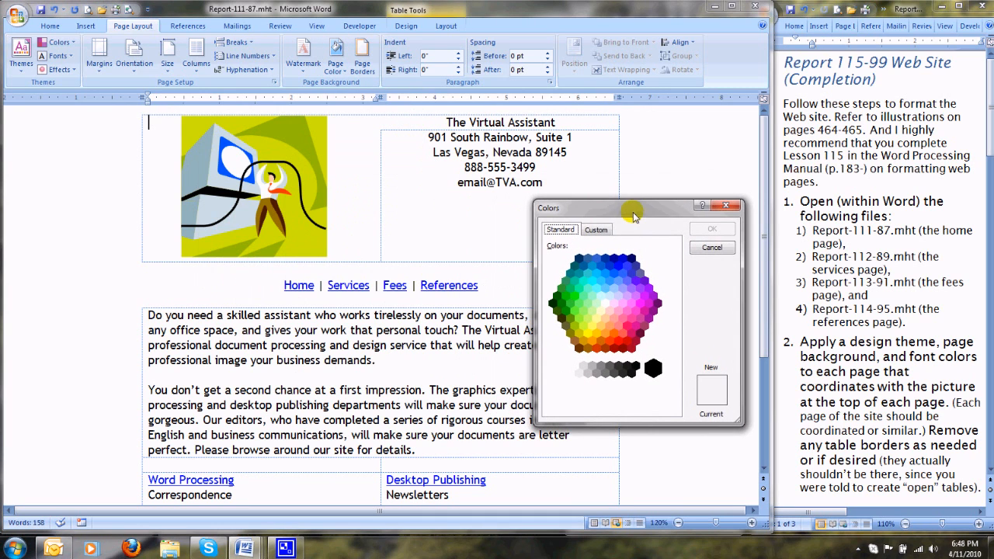
double_click(583, 326)
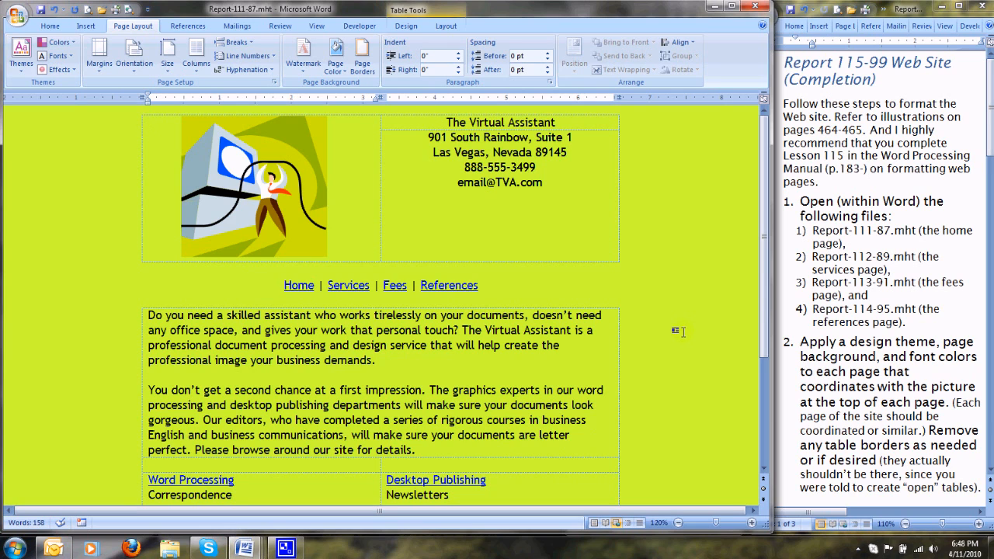
scroll(634, 347, "down", 4)
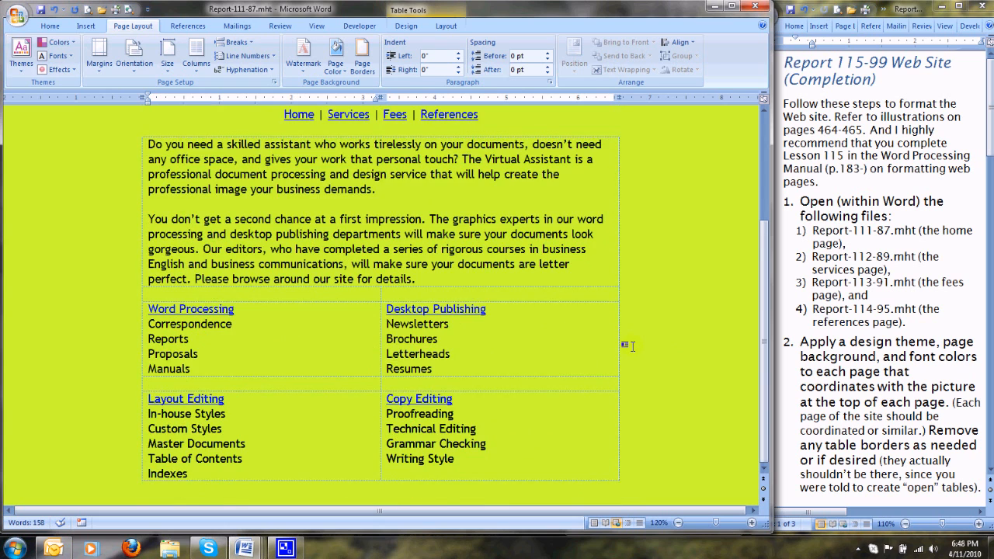
scroll(630, 347, "up", 4)
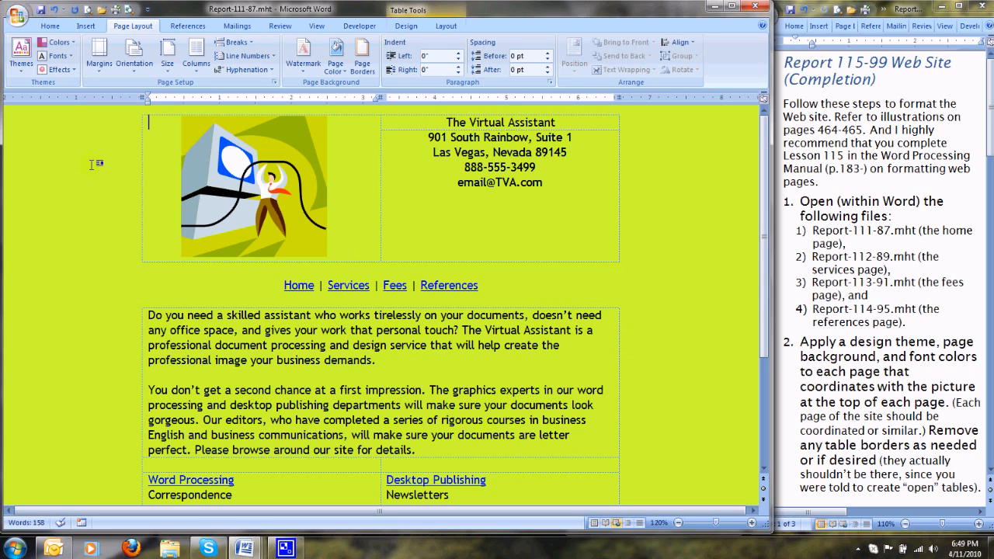
left_click(40, 11)
Apply the built-in Opulent theme and the recently used lime green page color to the services page, Report-112-89.mht.
mouse_move(243, 549)
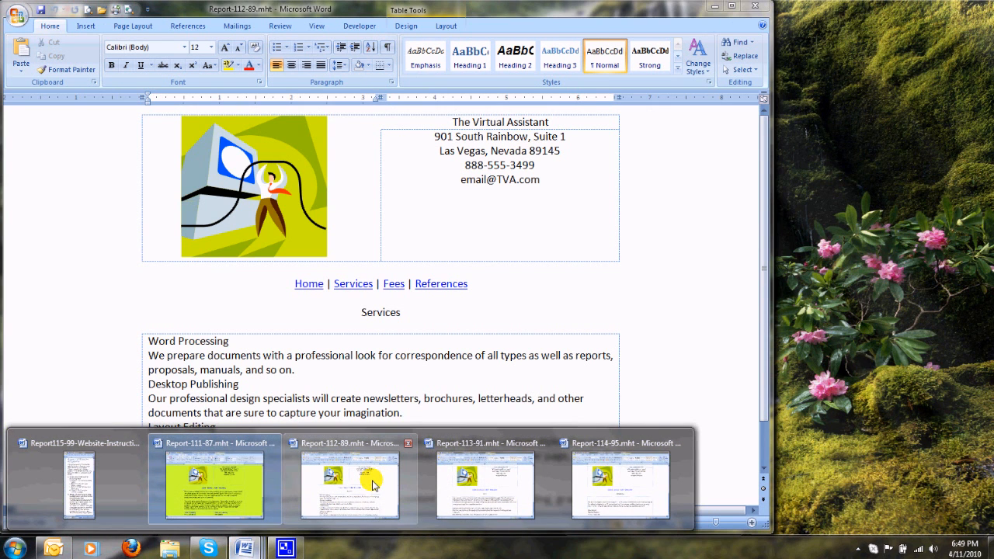
left_click(373, 483)
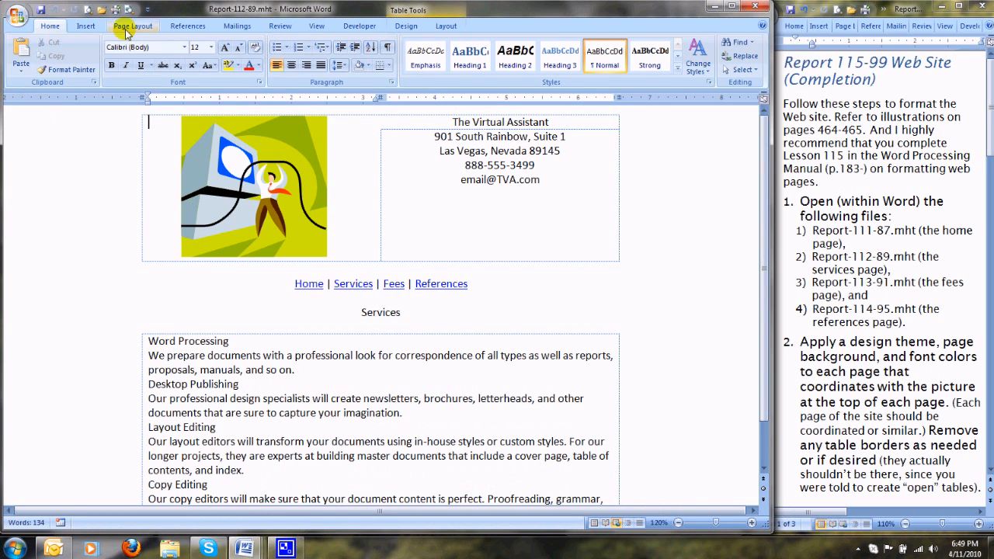
left_click(126, 28)
left_click(22, 70)
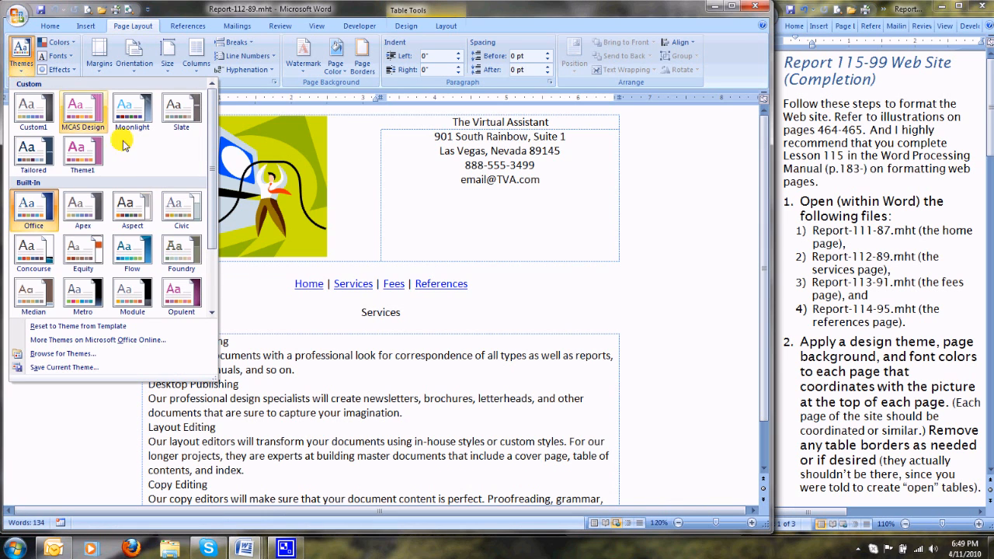
left_click(187, 290)
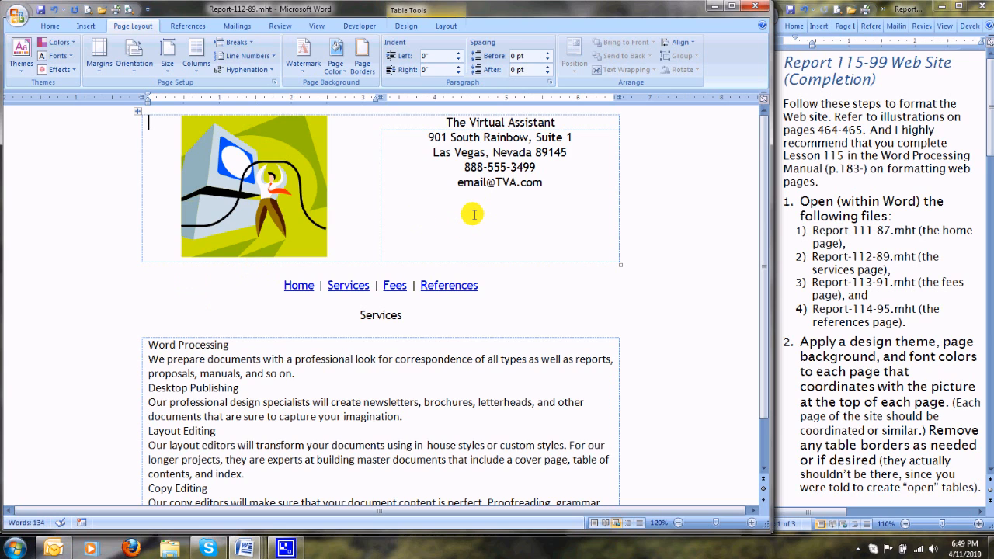
left_click(349, 72)
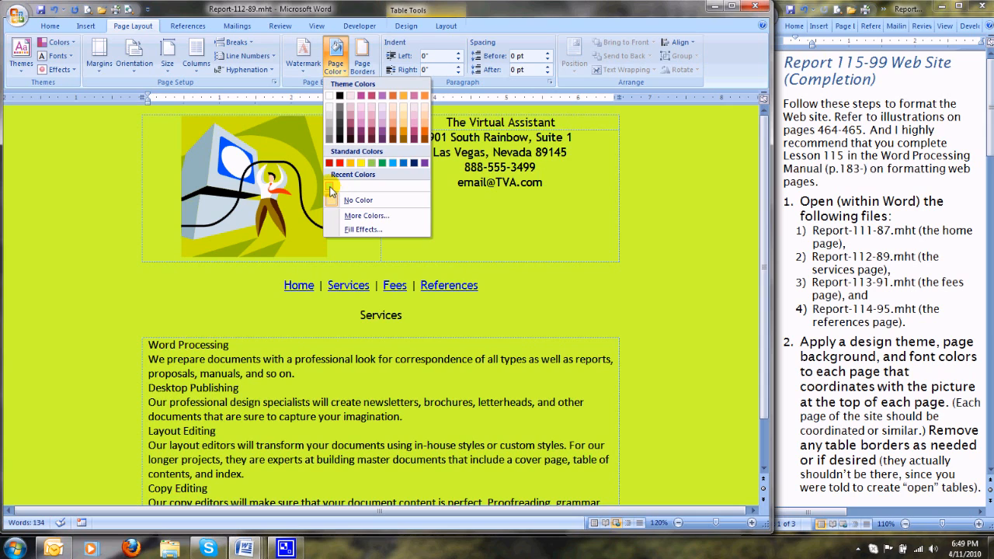
left_click(331, 191)
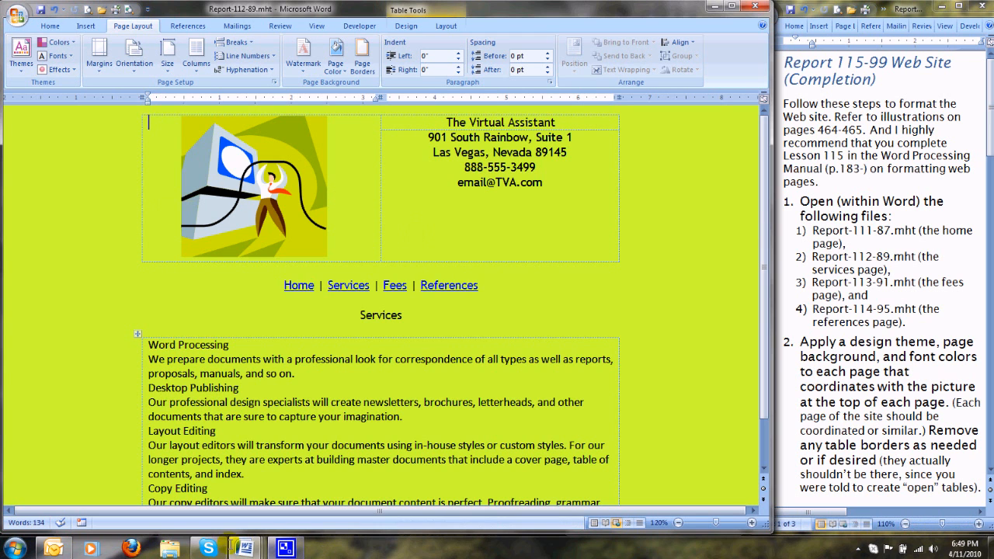
Apply the built-in Opulent theme to the fees page, Report-113-91.mht.
mouse_move(245, 548)
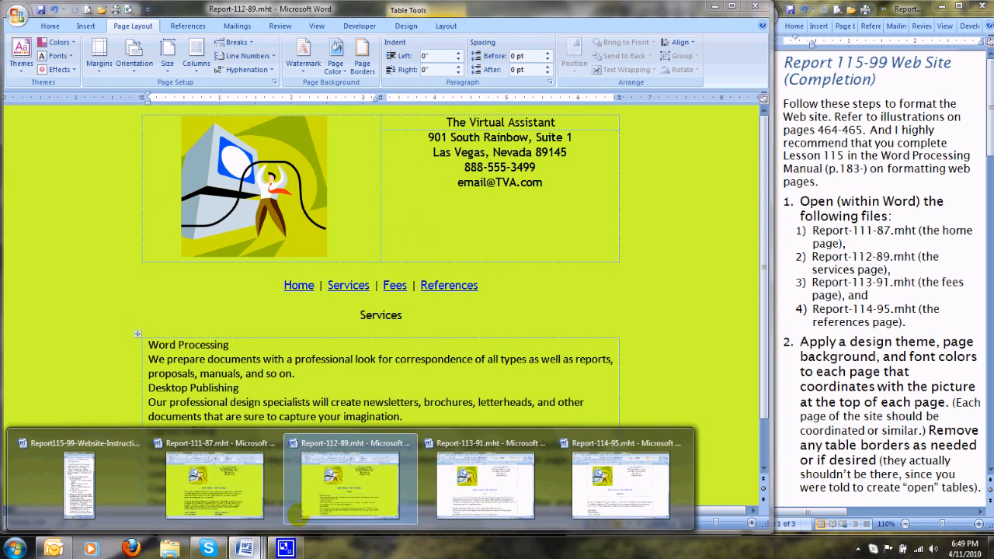
left_click(473, 491)
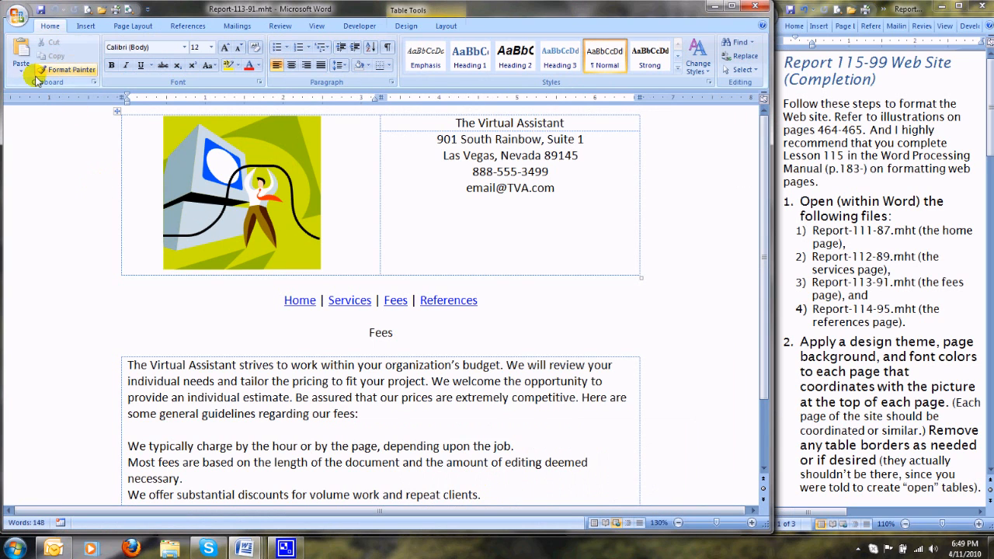
left_click(132, 28)
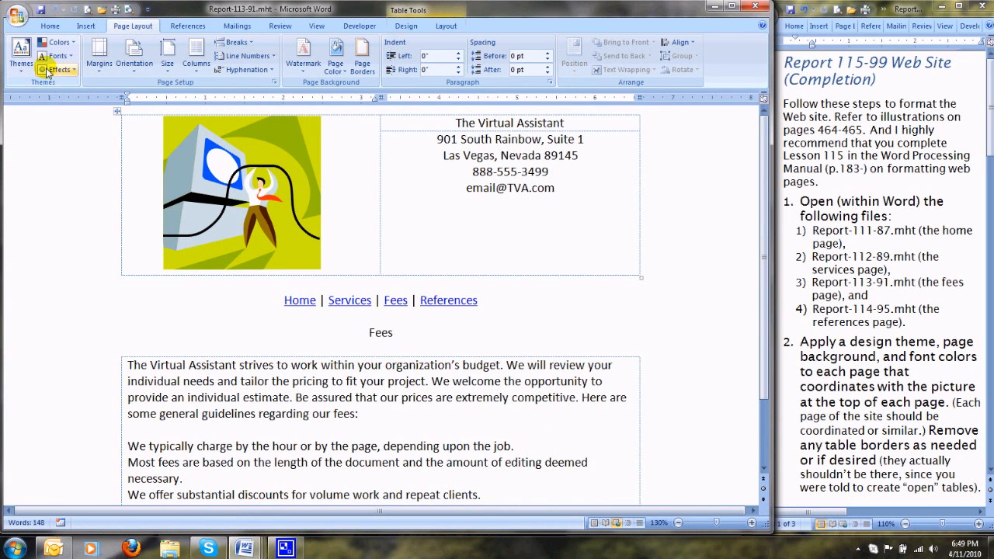
left_click(21, 60)
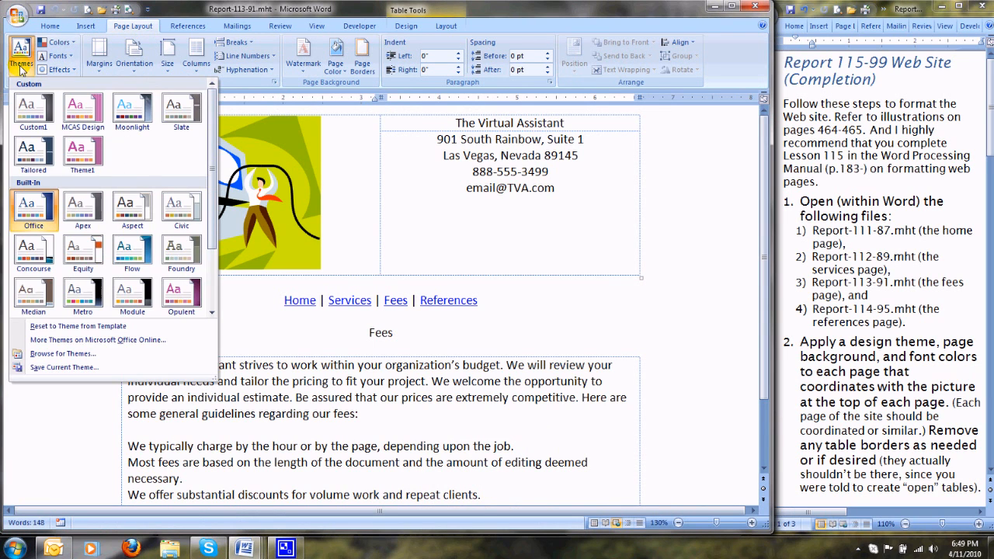
left_click(183, 295)
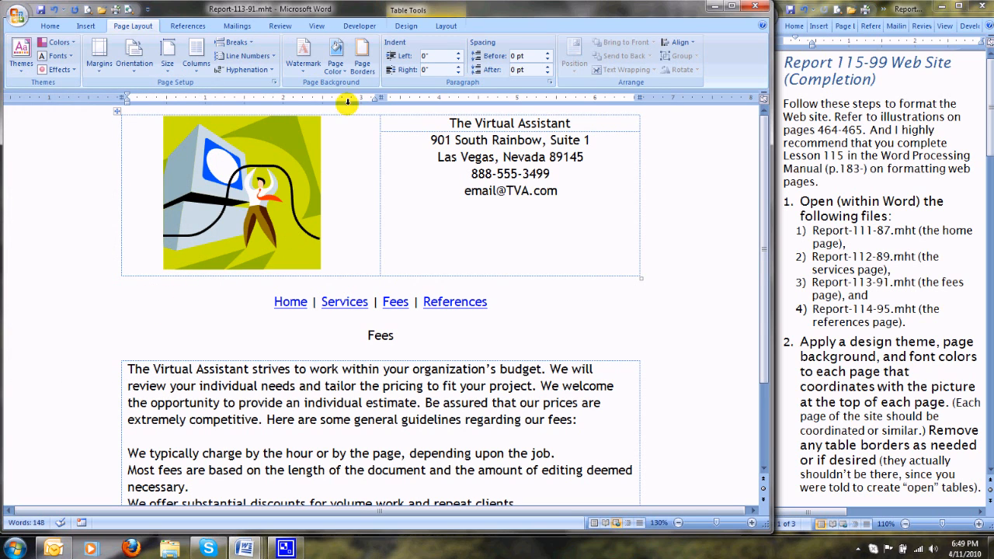
Set the fees page's background to the recently used lime green and save the file.
left_click(340, 72)
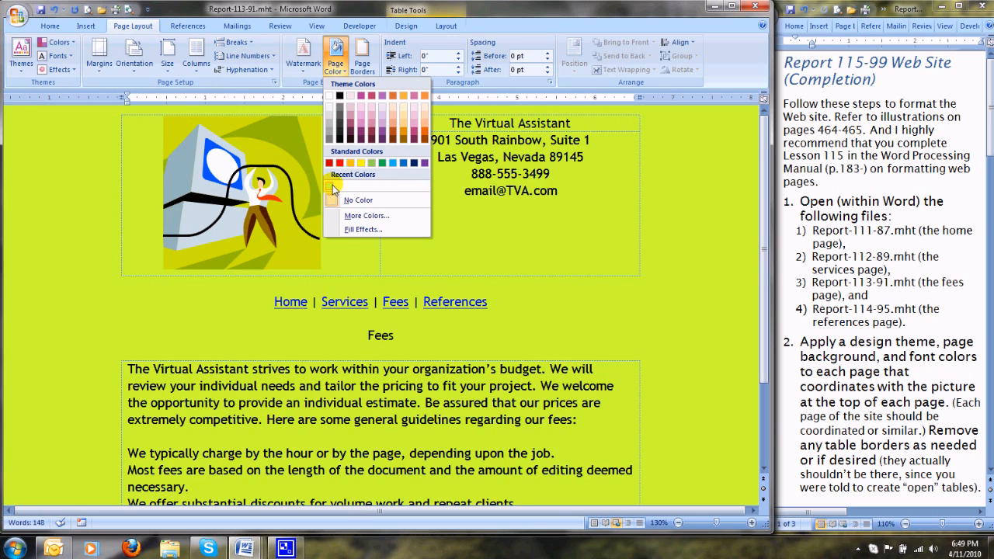
left_click(330, 185)
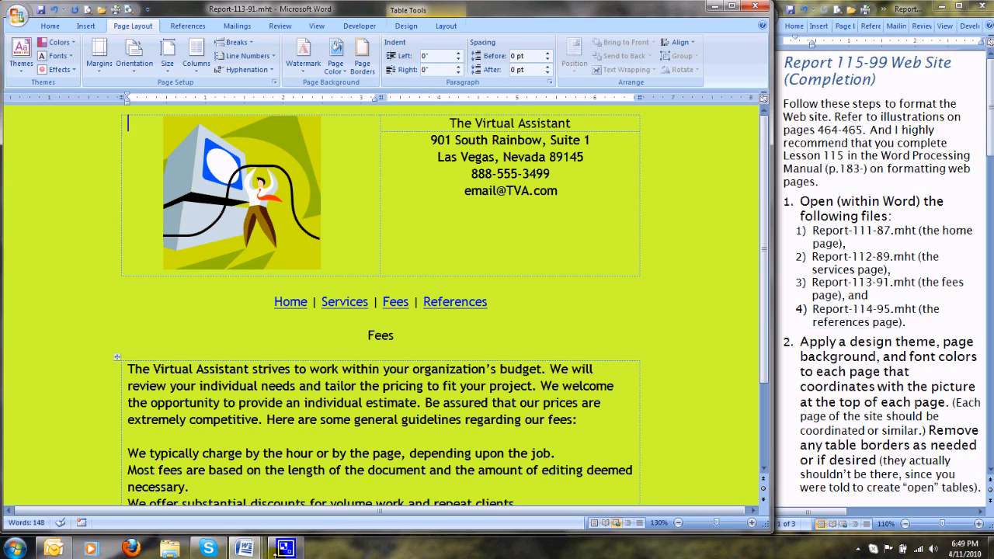
left_click(43, 9)
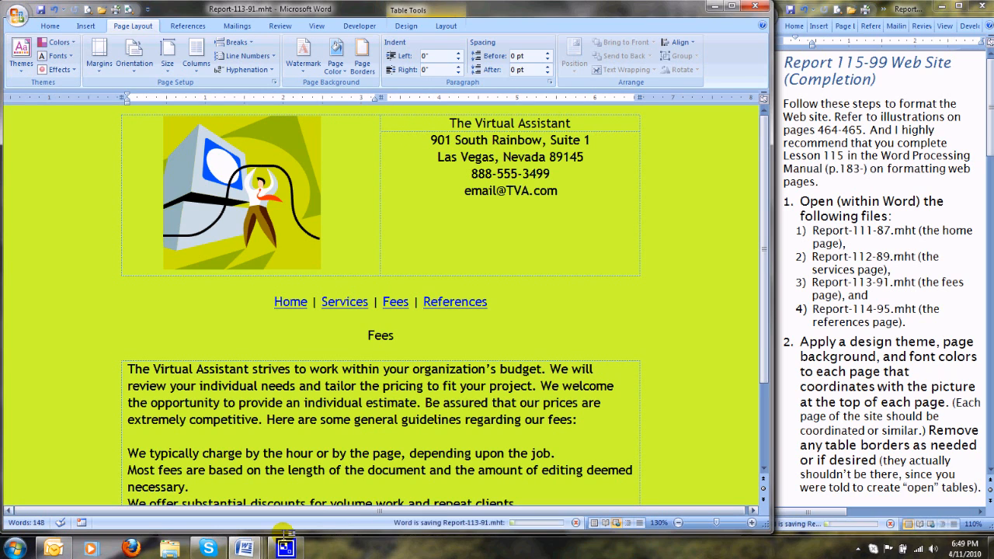
Apply the built-in Opulent theme to the references page, Report-114-95.mht.
mouse_move(246, 549)
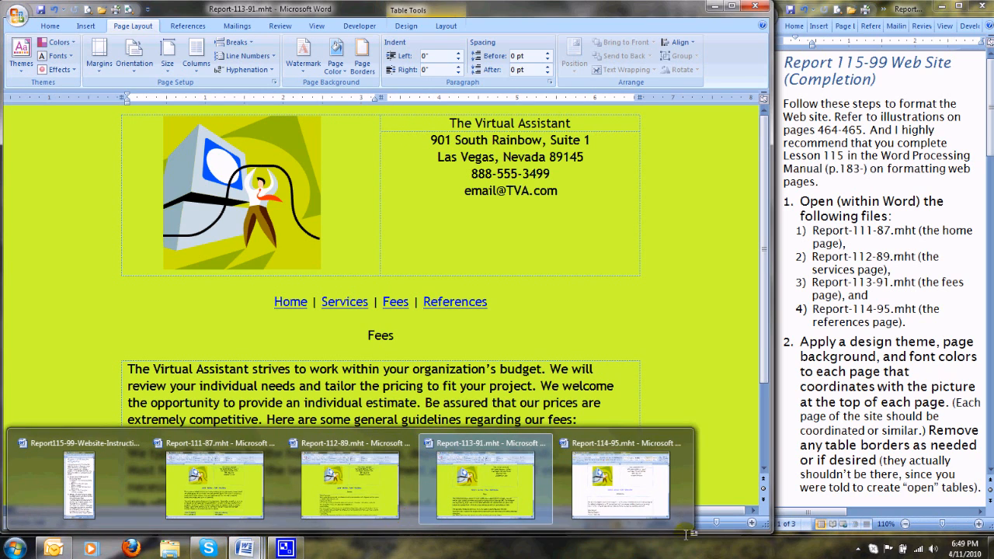
left_click(645, 501)
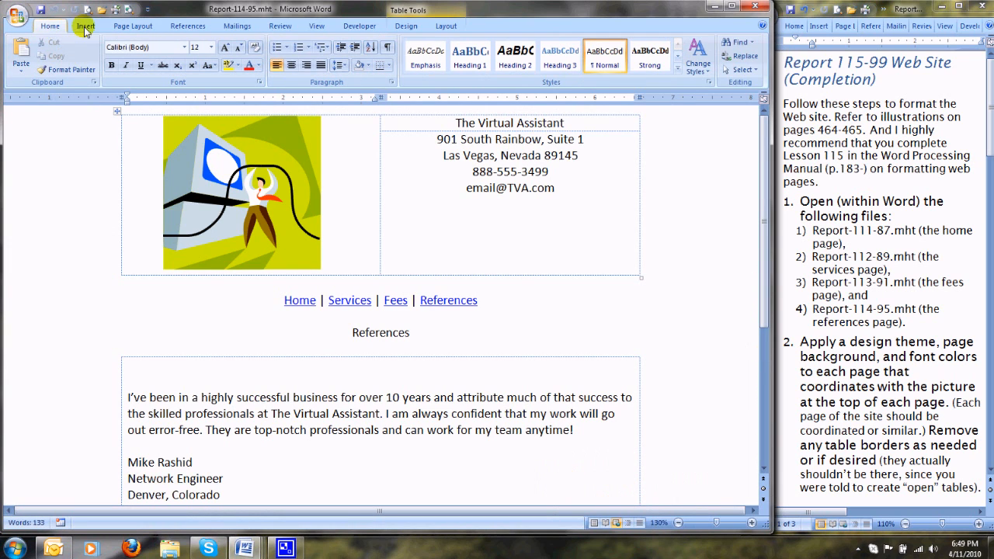
left_click(116, 27)
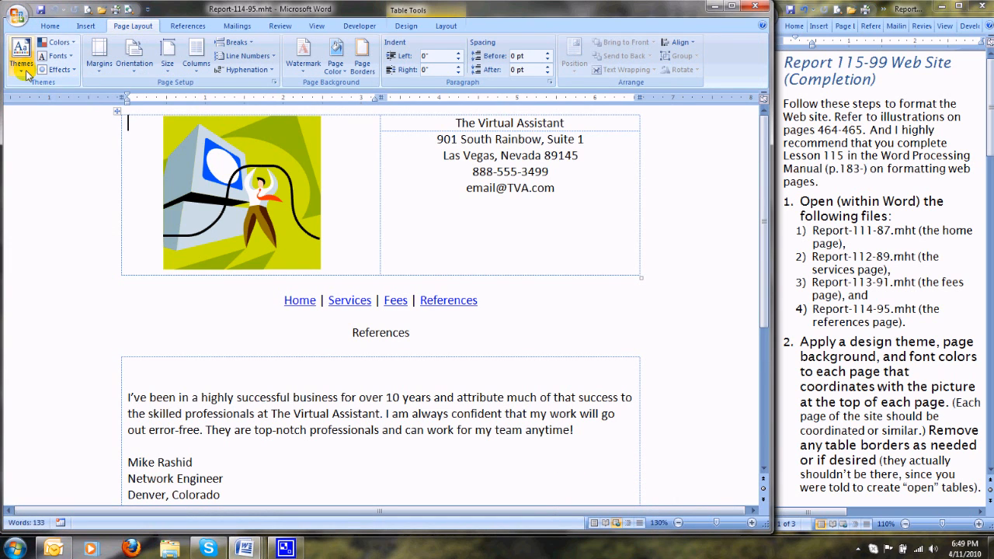
left_click(22, 60)
left_click(181, 291)
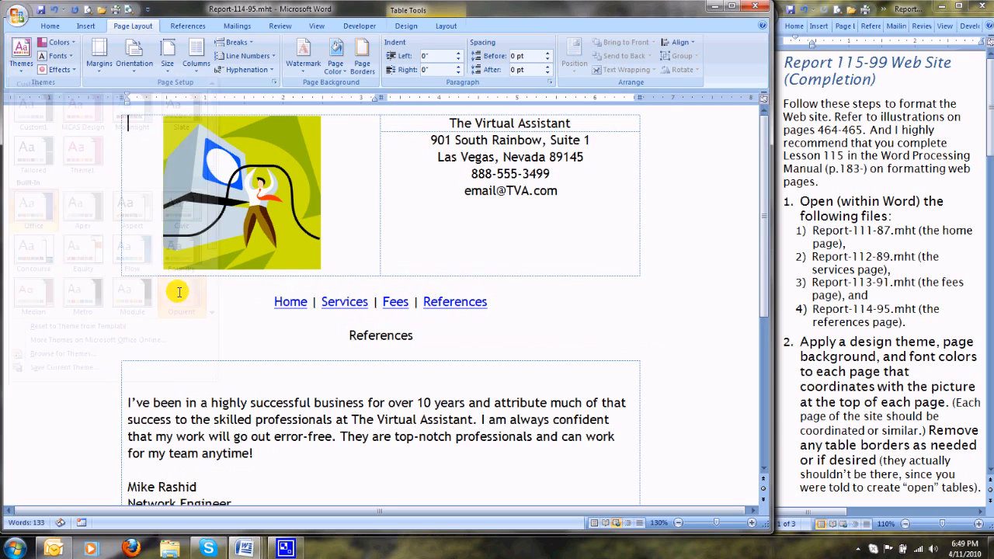
Set the references page's background to the recently used lime green and save the file.
left_click(339, 69)
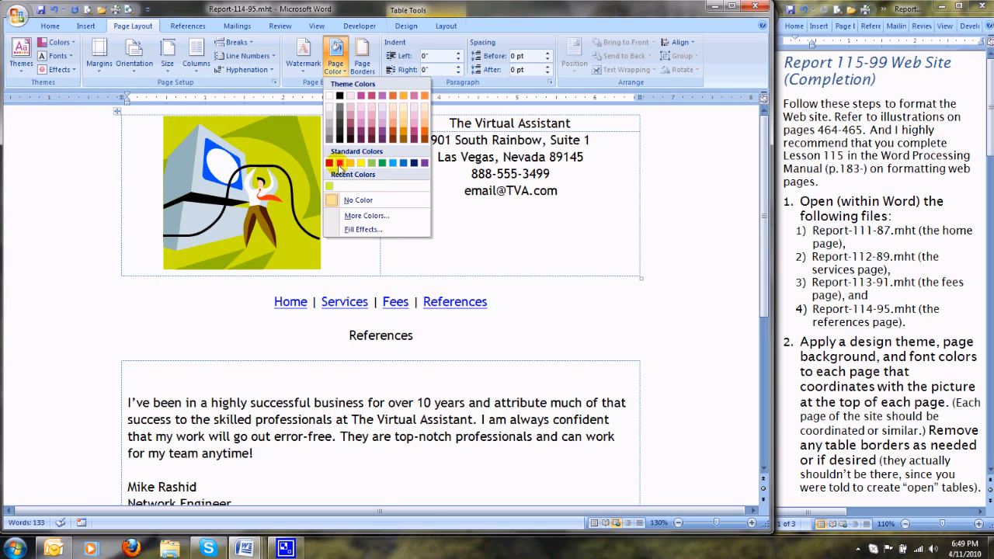
left_click(335, 187)
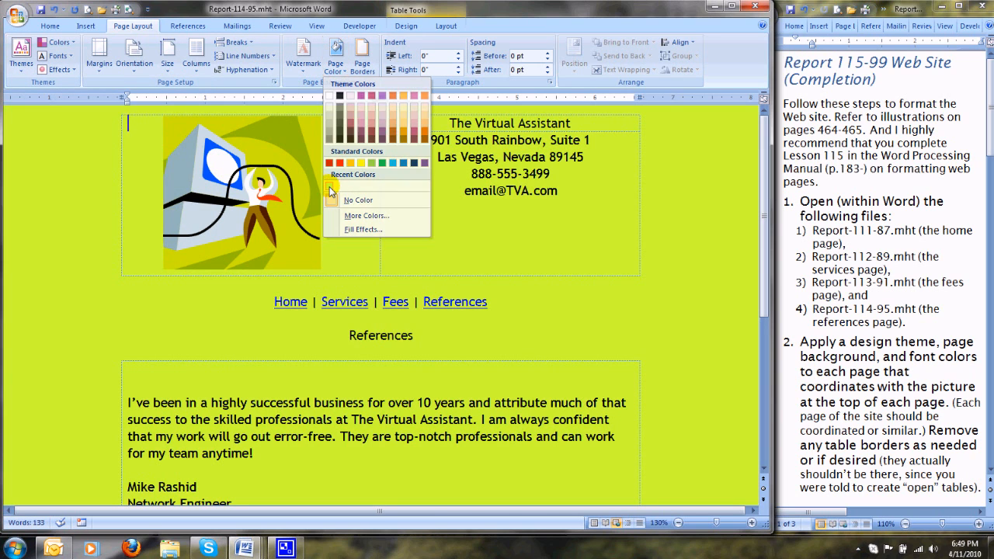
left_click(599, 355)
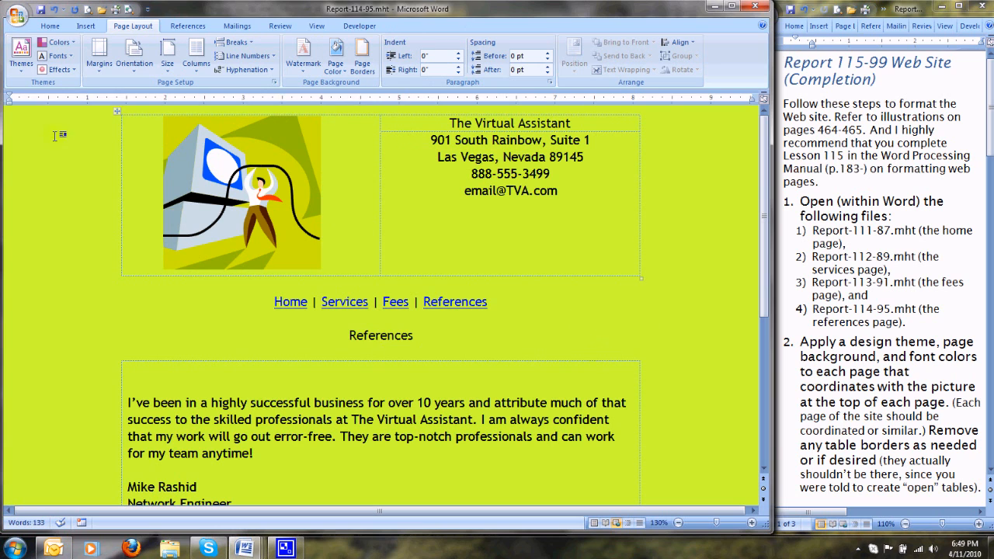
left_click(43, 14)
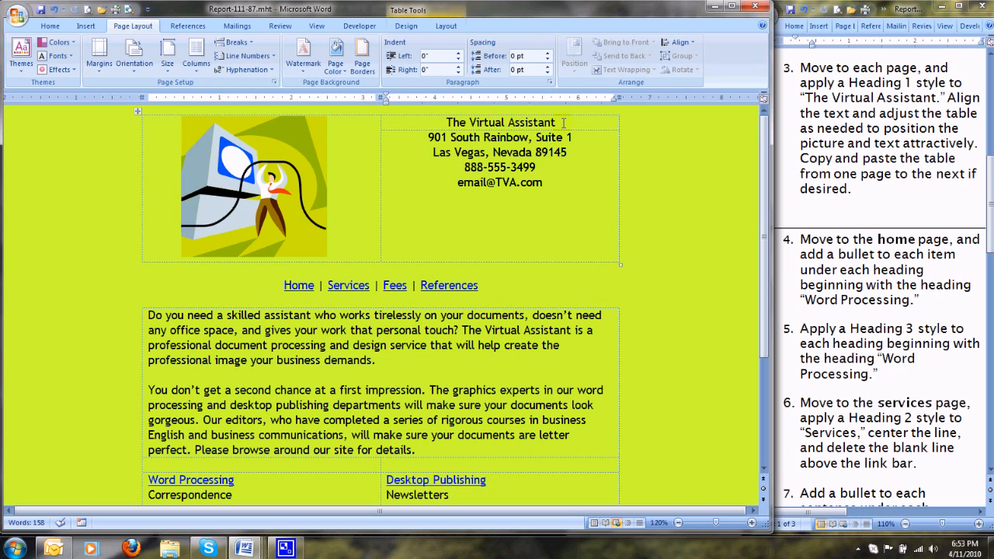
Apply the Heading 1 style to "The Virtual Assistant" on the home page, Report-111-87.mht, and center it.
left_click_drag(564, 122, 446, 123)
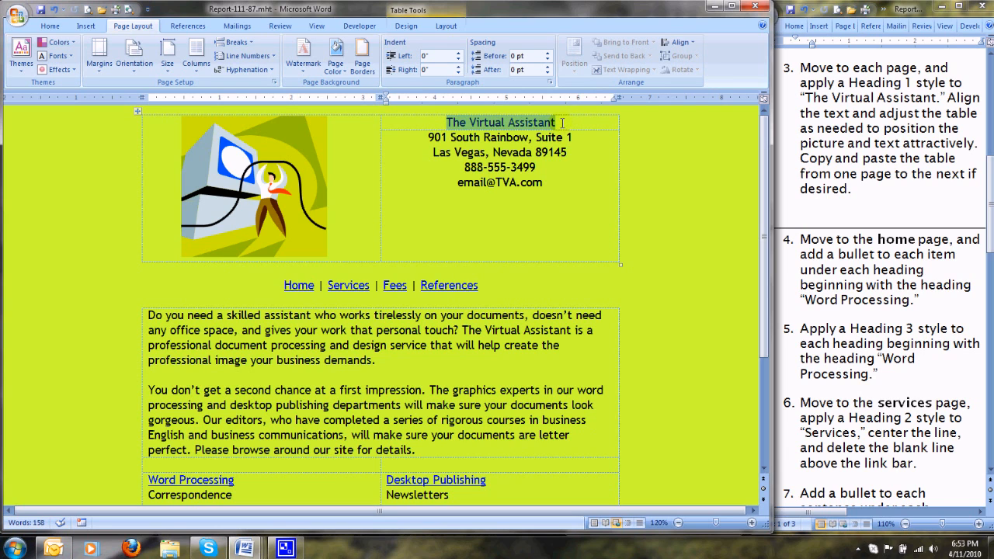
left_click(49, 28)
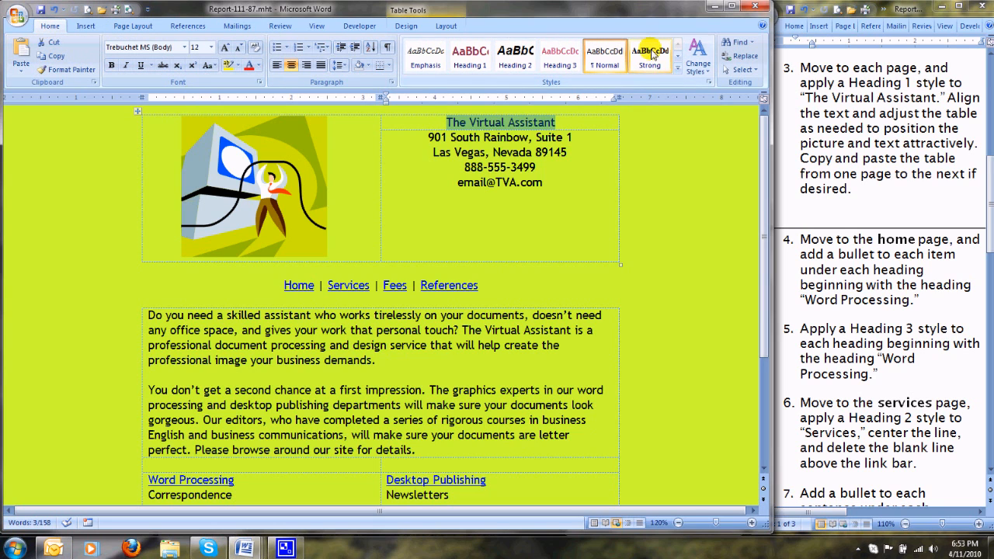
left_click(473, 58)
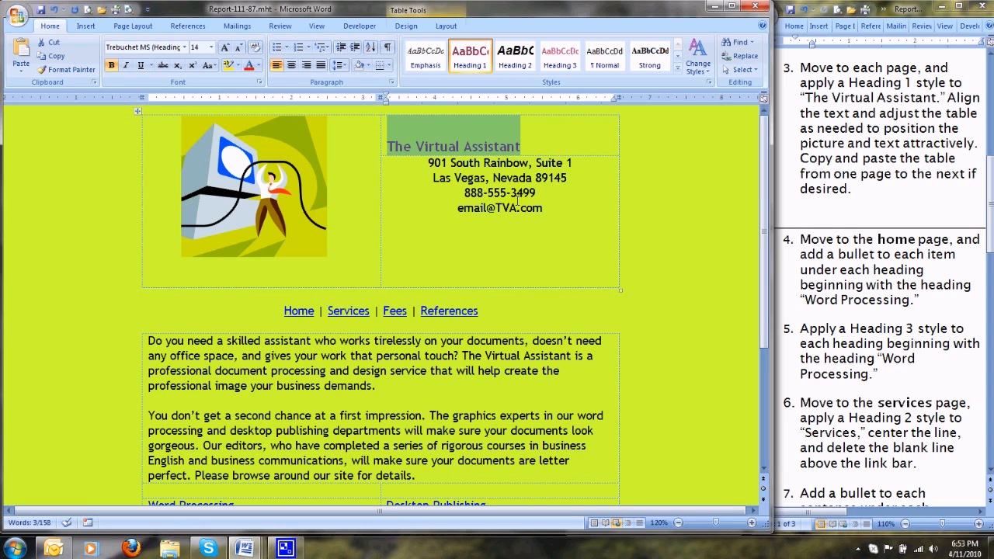
left_click(291, 66)
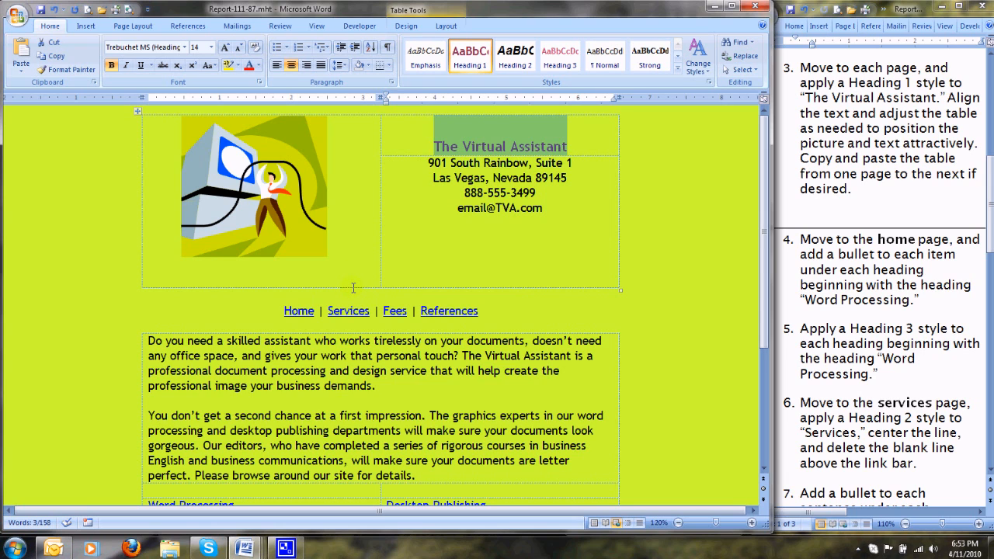
Insert a blank line above the street address in the home page's header table and raise the table's bottom border to just below the picture.
left_click(429, 163)
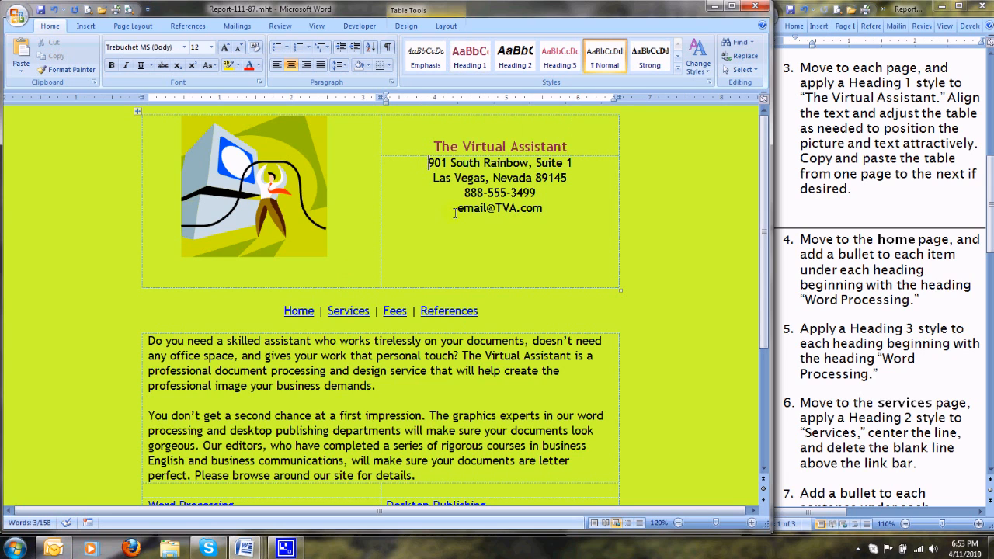
key("Return")
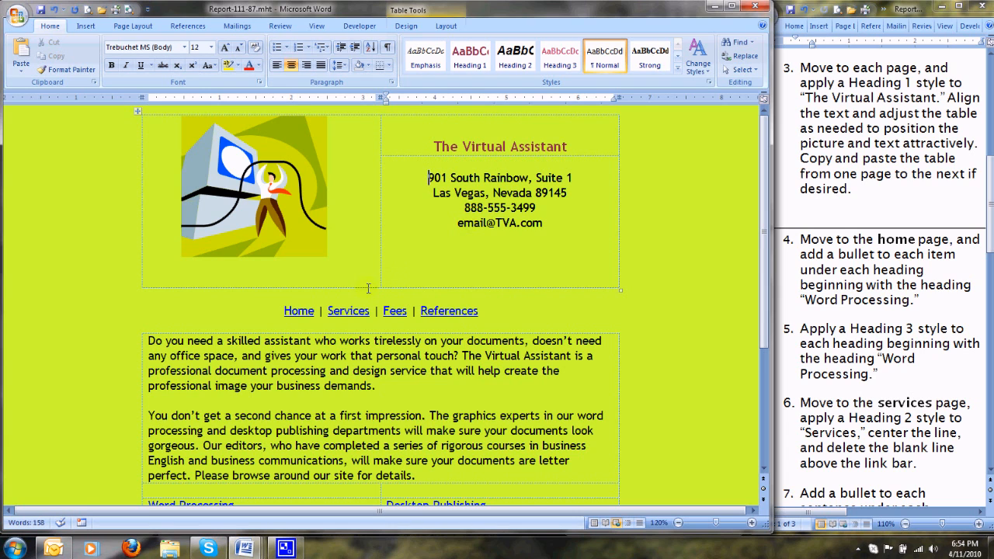
left_click_drag(367, 286, 368, 260)
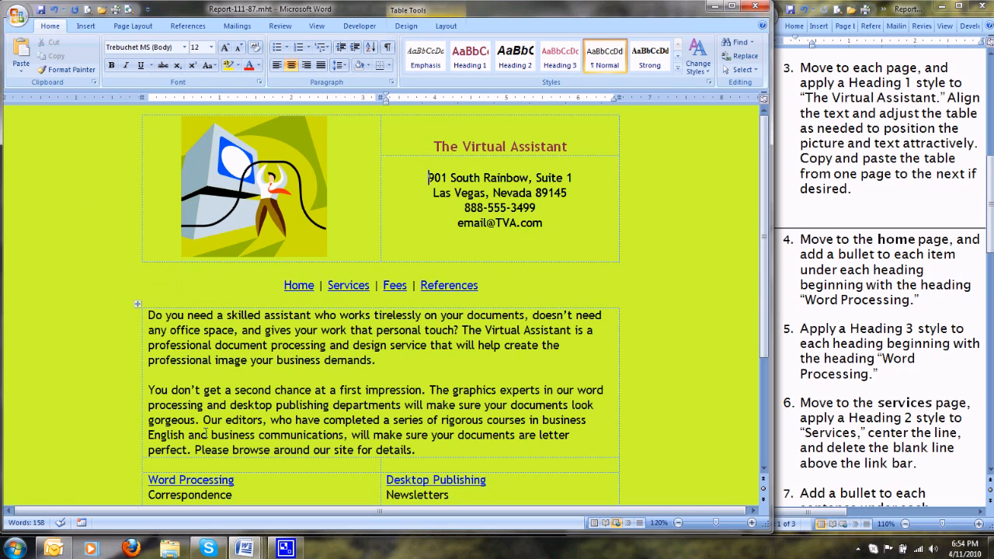
Apply the Heading 1 style to "The Virtual Assistant" on the services page, Report-112-89.mht, and center it.
mouse_move(245, 547)
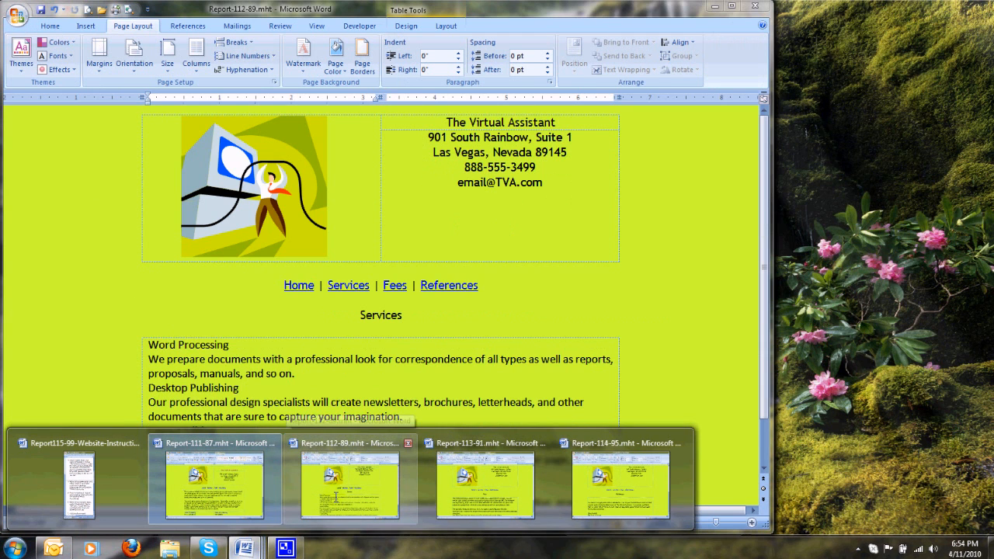
left_click(336, 497)
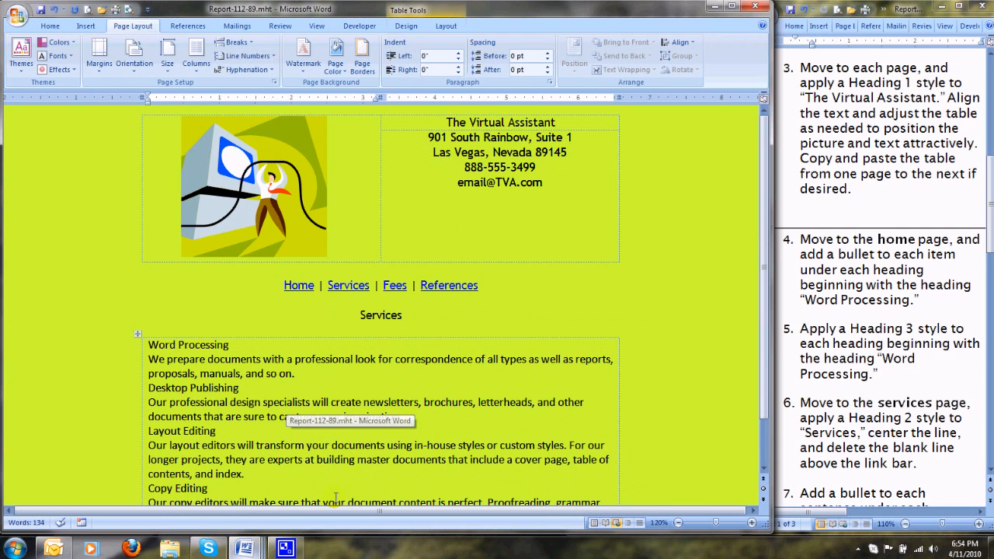
left_click(444, 123)
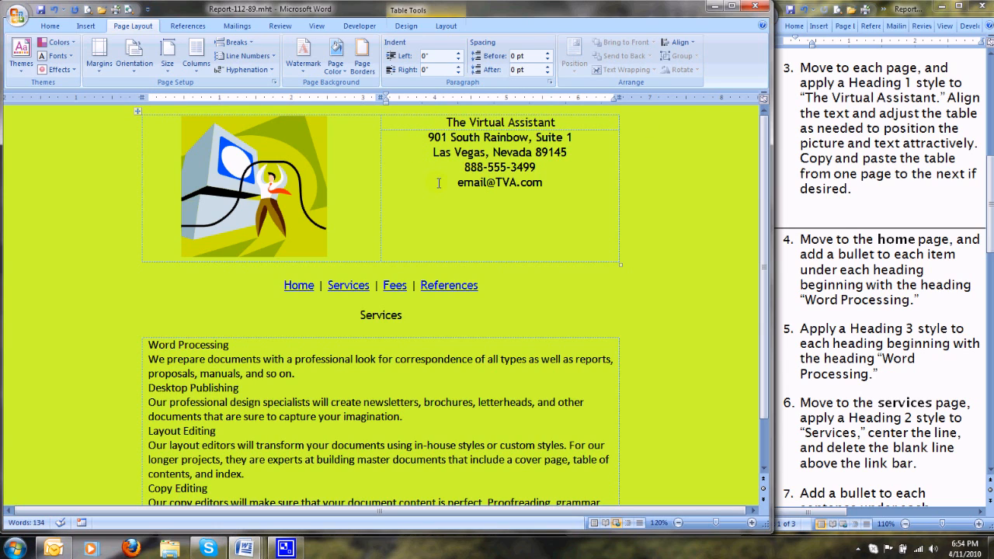
left_click(558, 122, "shift")
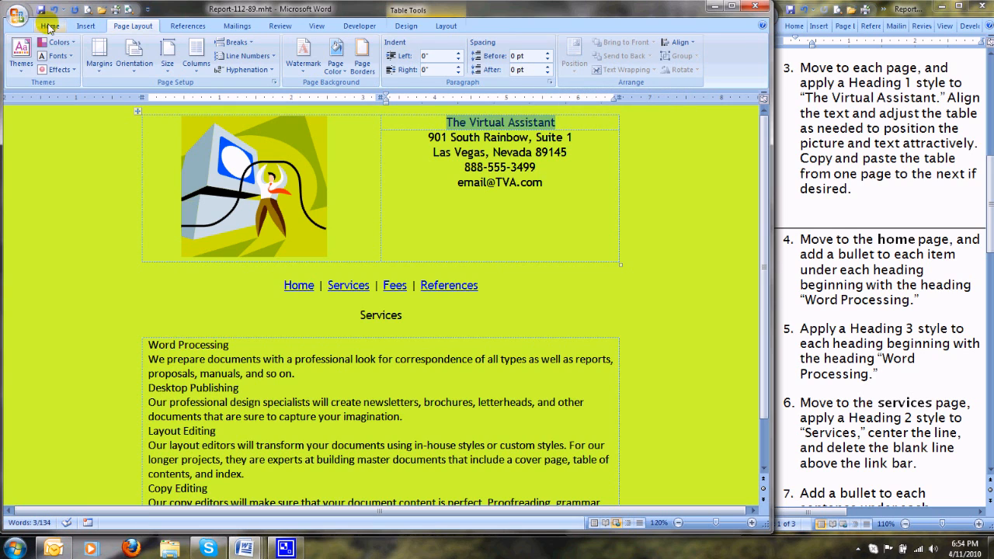
left_click(50, 26)
left_click(471, 59)
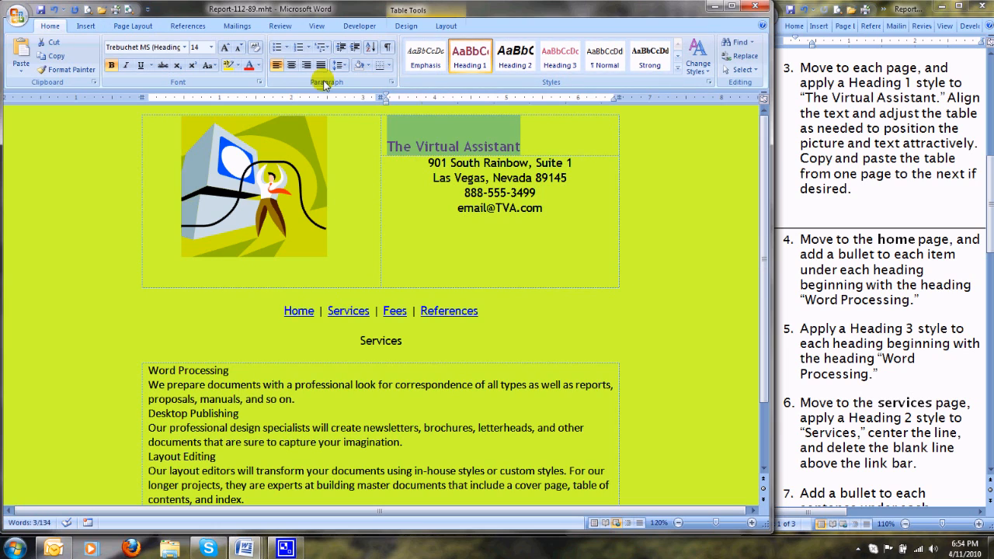
left_click(293, 65)
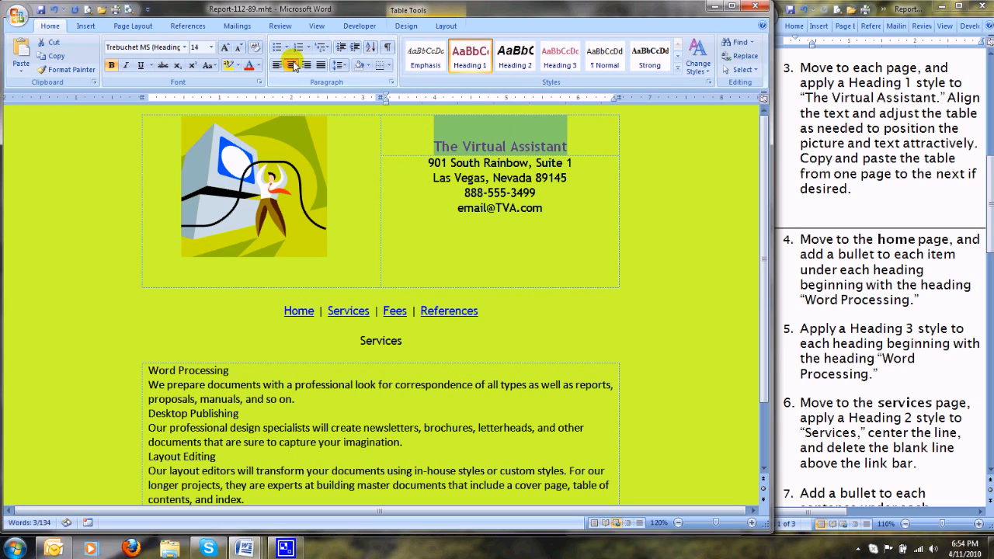
Insert a blank line above the street address in the services page's header table and raise the table's bottom border to just below the picture.
left_click(428, 164)
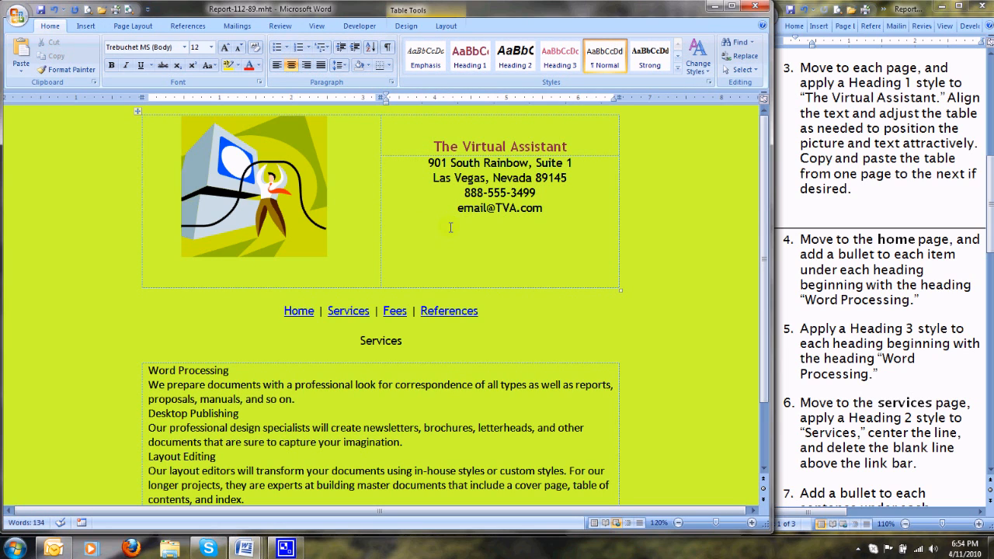
key("Return")
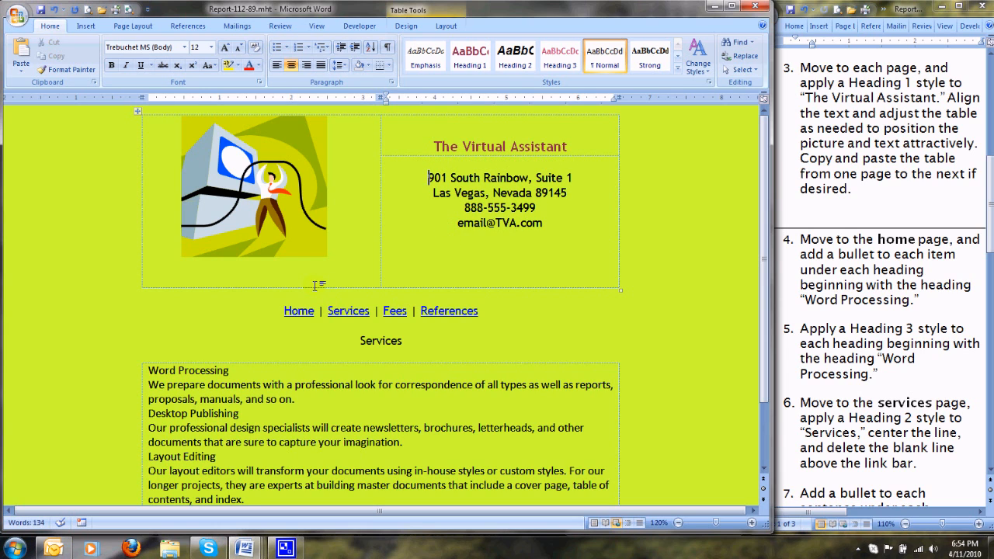
left_click_drag(316, 287, 316, 265)
left_click_drag(316, 259, 318, 260)
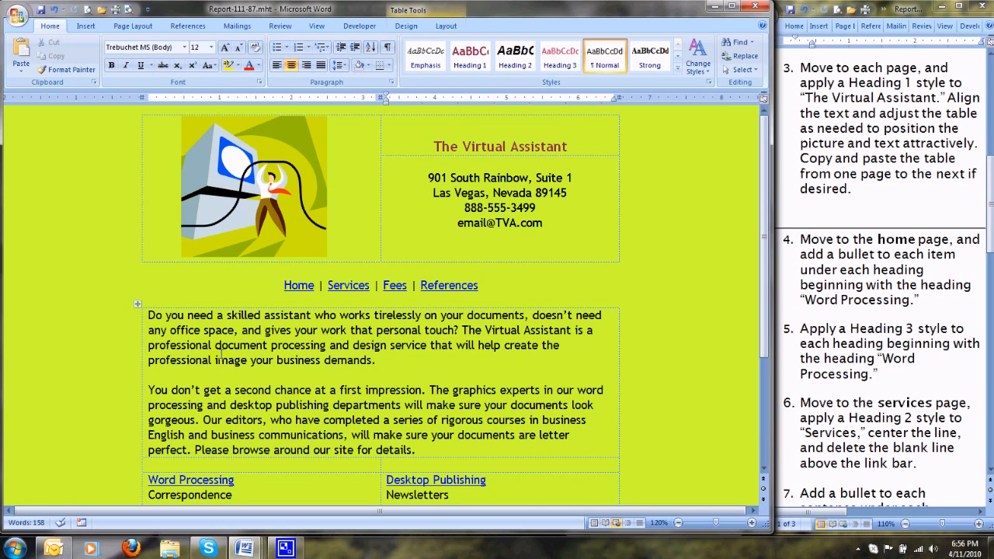
Add bullets to the items under "Word Processing" and "Desktop Publishing" on the home page, Report-111-87.mht.
scroll(220, 360, "down", 3)
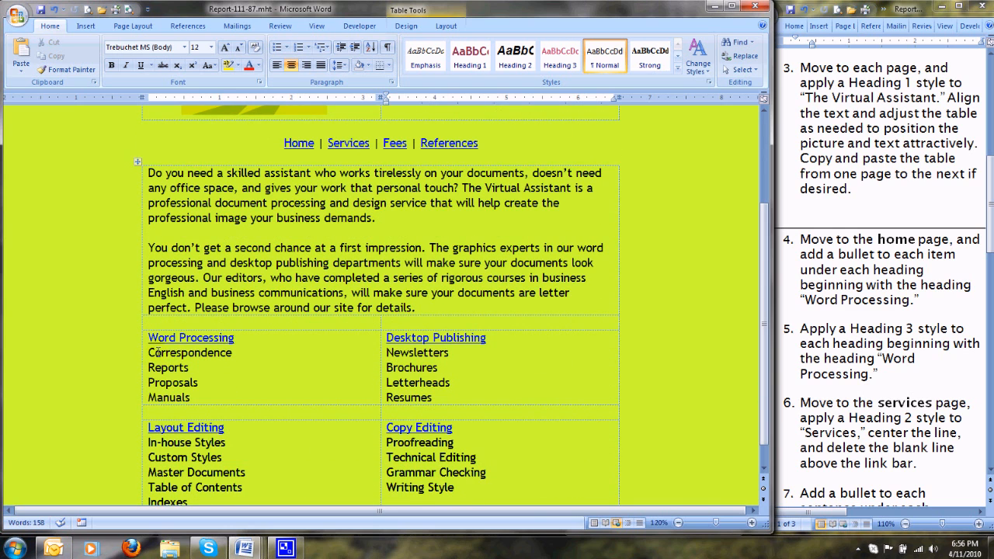
left_click_drag(149, 353, 192, 396)
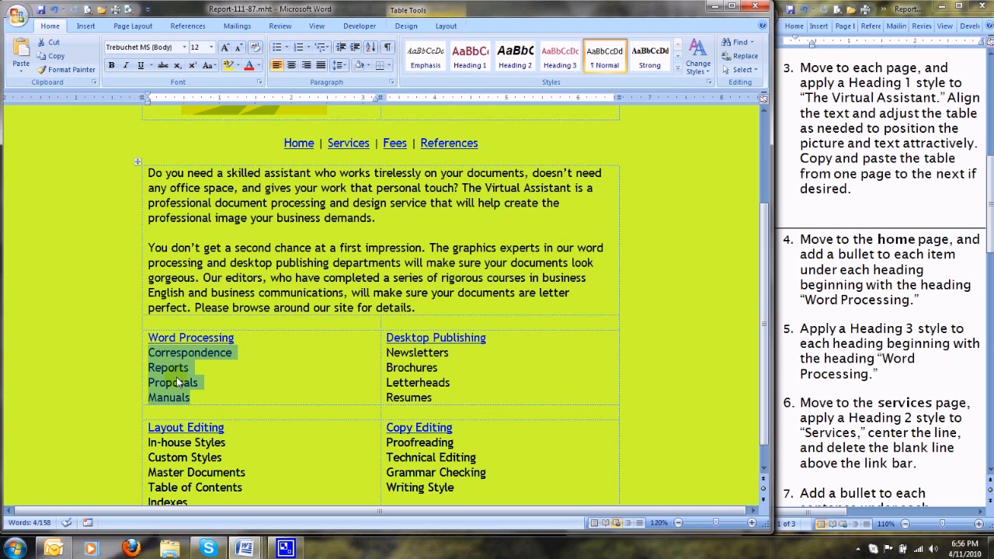
left_click(277, 50)
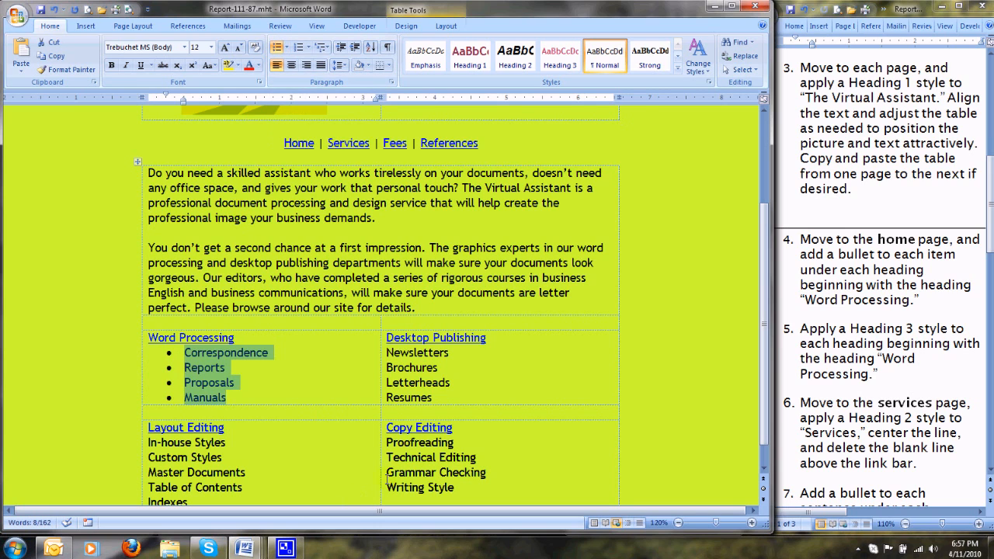
left_click_drag(388, 353, 432, 399)
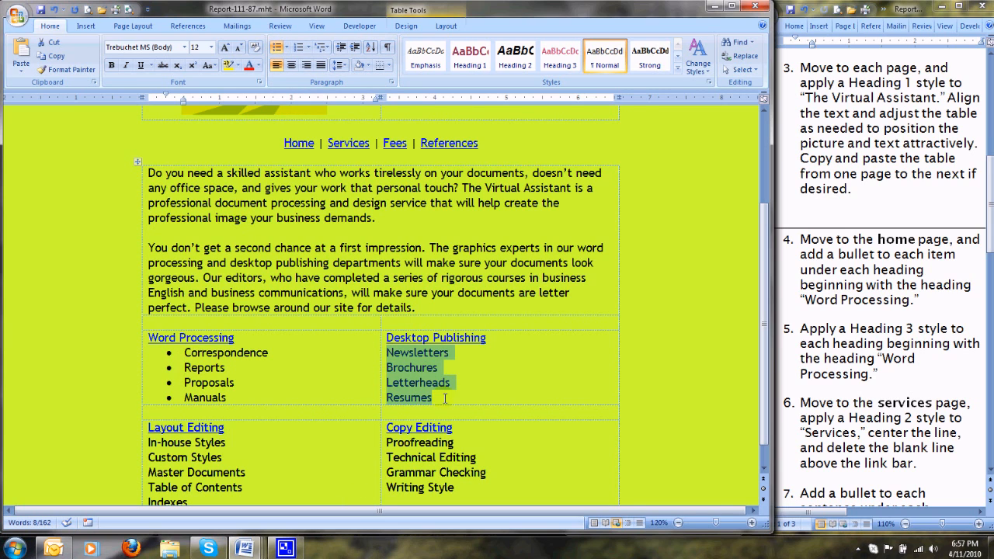
left_click(277, 47)
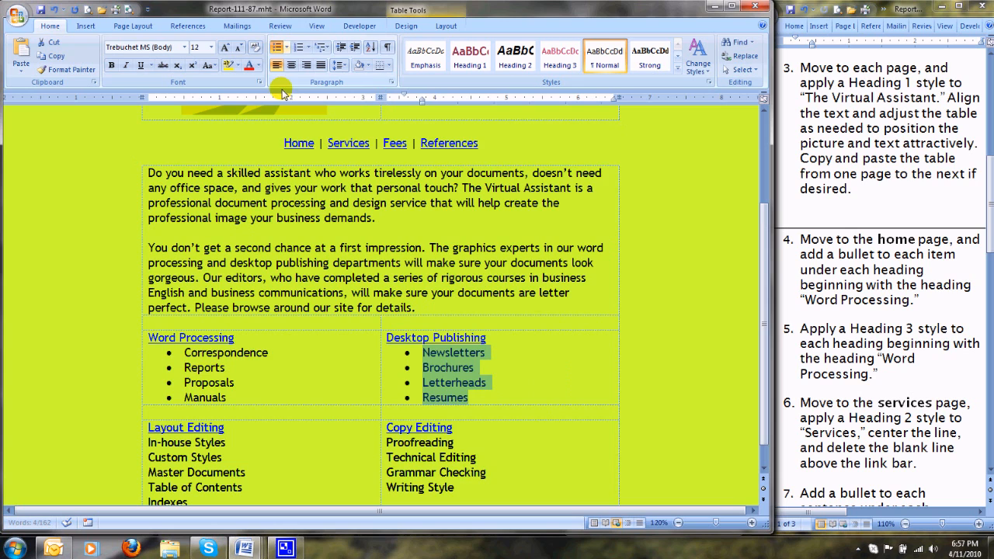
Add bullets to the items under "Layout Editing" and "Copy Editing" on the home page.
scroll(339, 337, "down", 1)
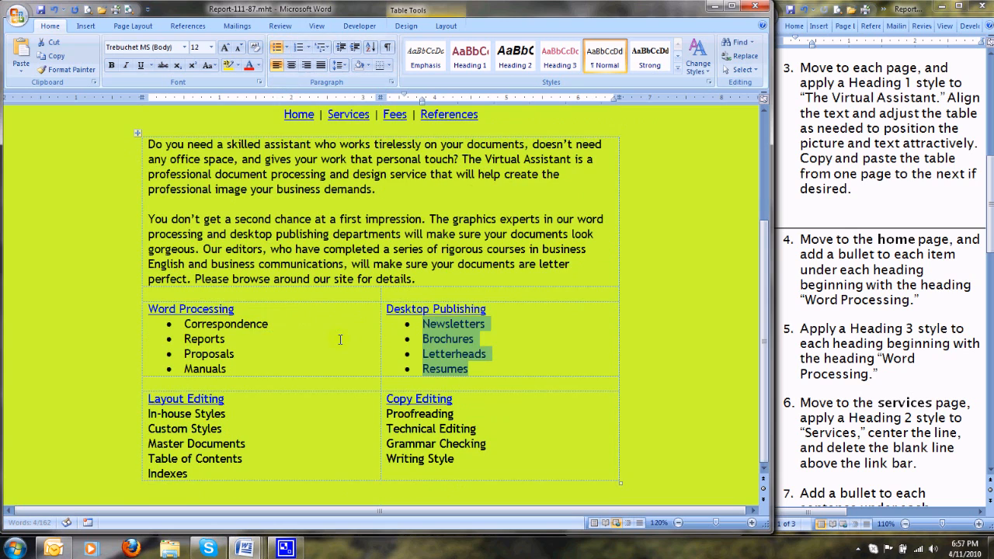
left_click(144, 416)
left_click(149, 414)
left_click_drag(148, 415, 187, 473)
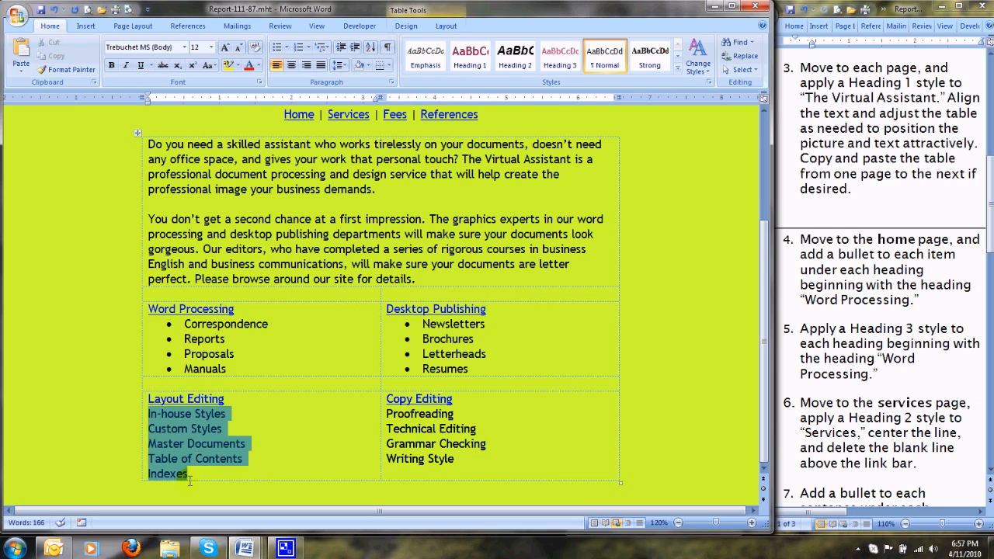
left_click(278, 48)
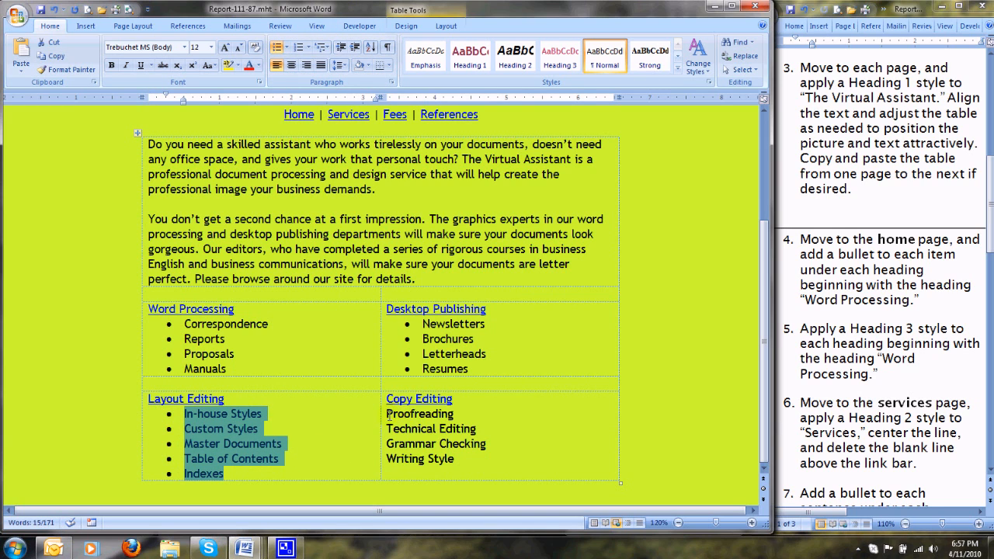
left_click(387, 415)
left_click_drag(387, 415, 451, 459)
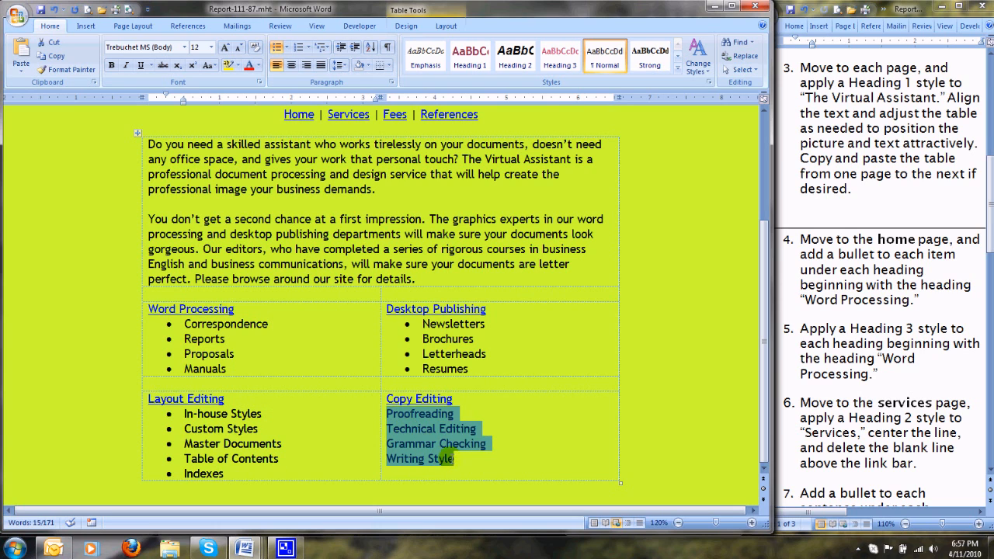
left_click(277, 47)
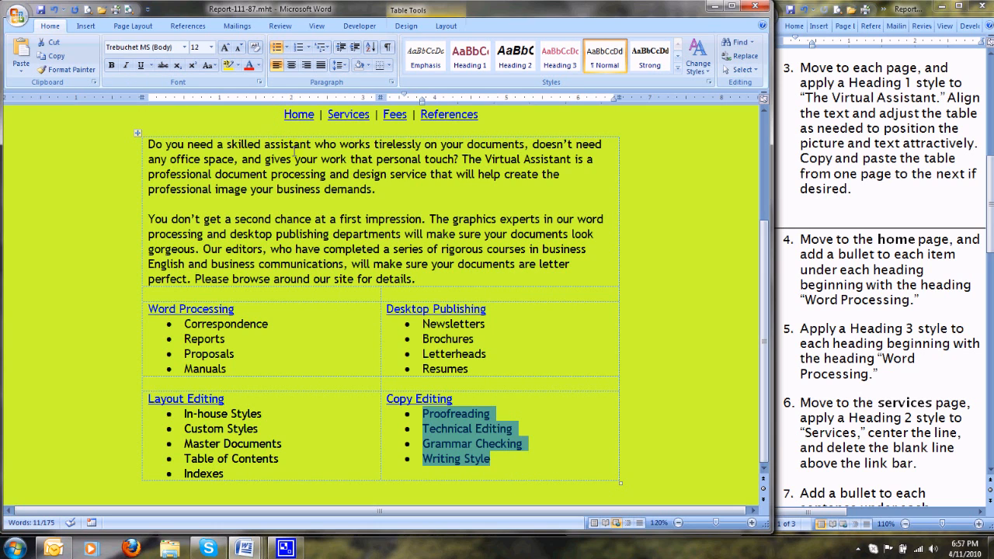
Decrease the indent of the bulleted lists under "Copy Editing" and "Desktop Publishing" by one level, keeping their bullets.
left_click(340, 48)
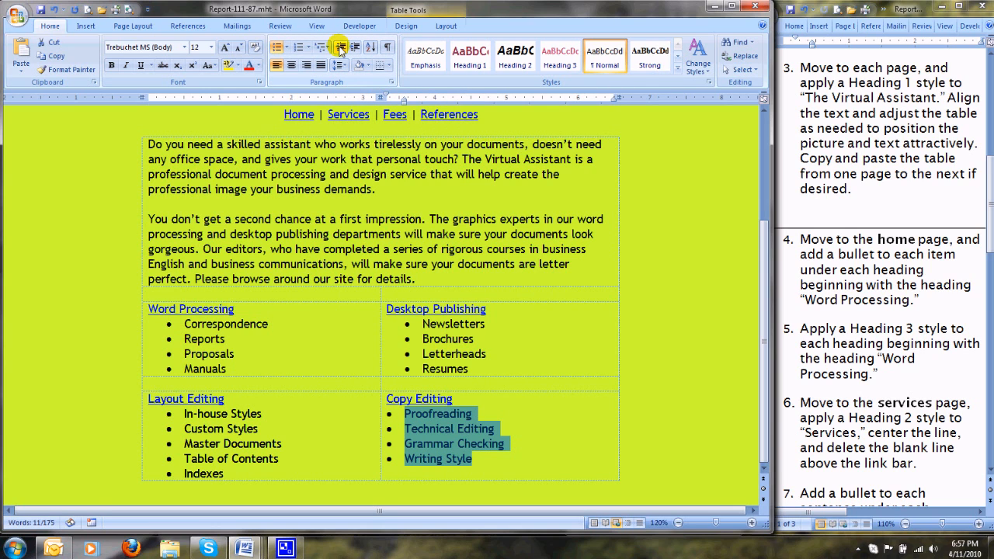
left_click_drag(424, 323, 475, 368)
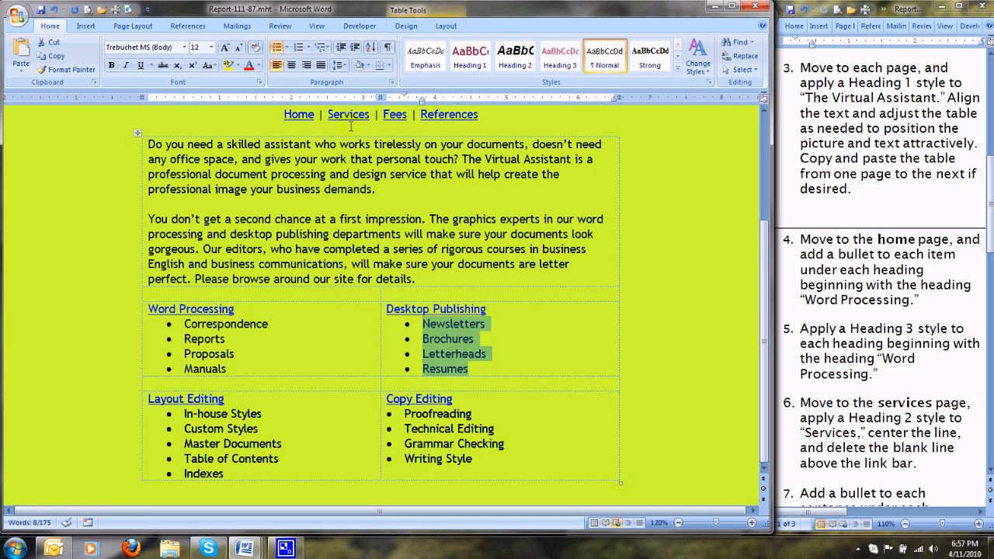
left_click(277, 47)
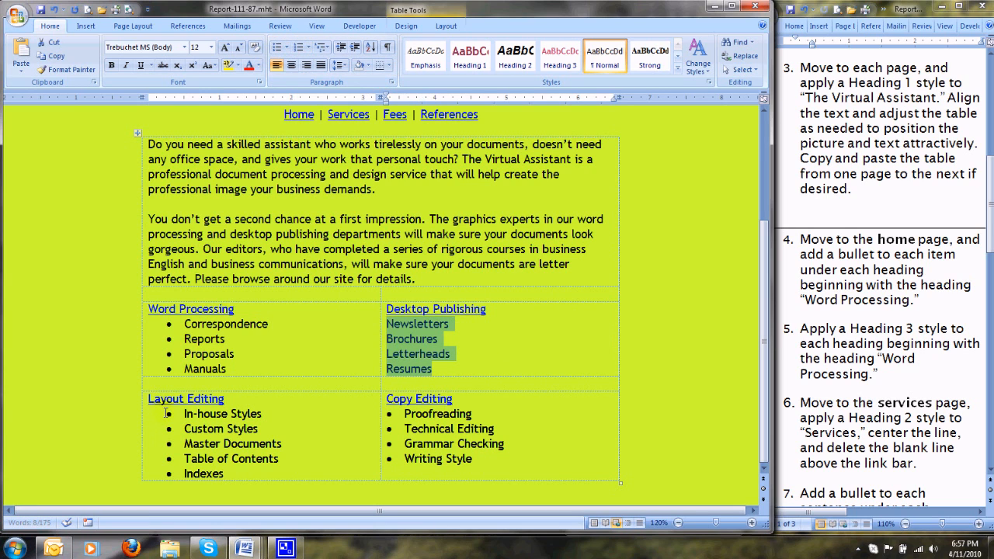
left_click(278, 48)
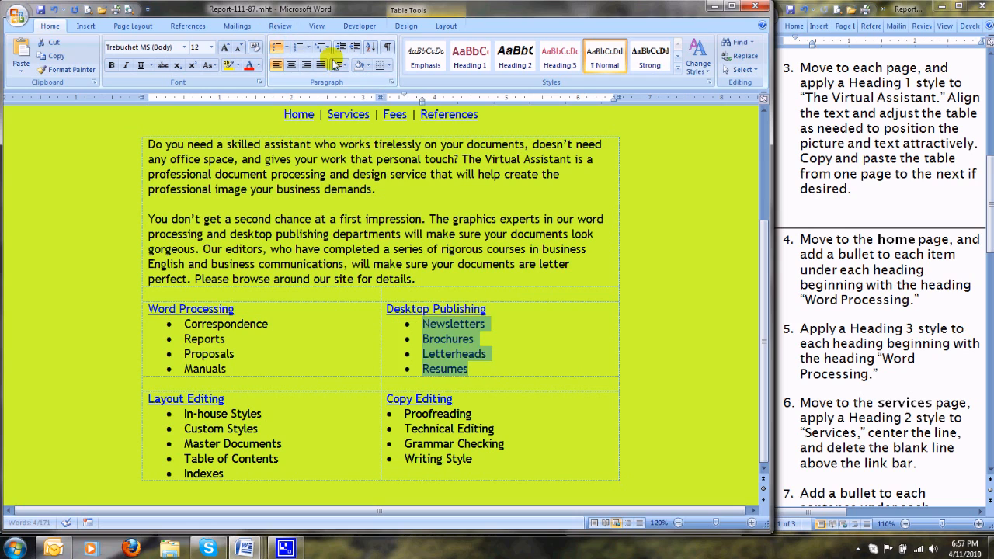
left_click(342, 48)
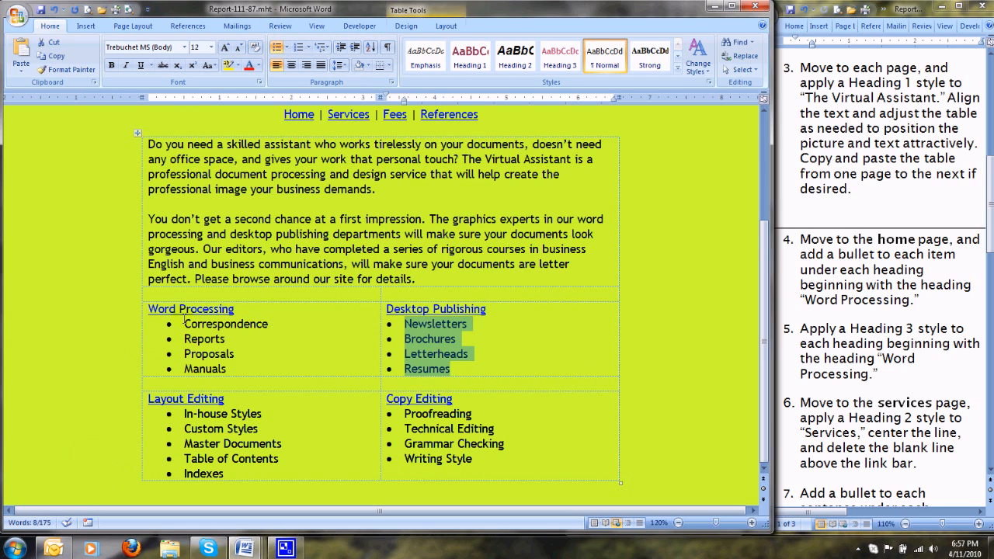
Decrease the indent of the bulleted lists under "Word Processing" and "Layout Editing" by one level.
left_click_drag(183, 324, 227, 370)
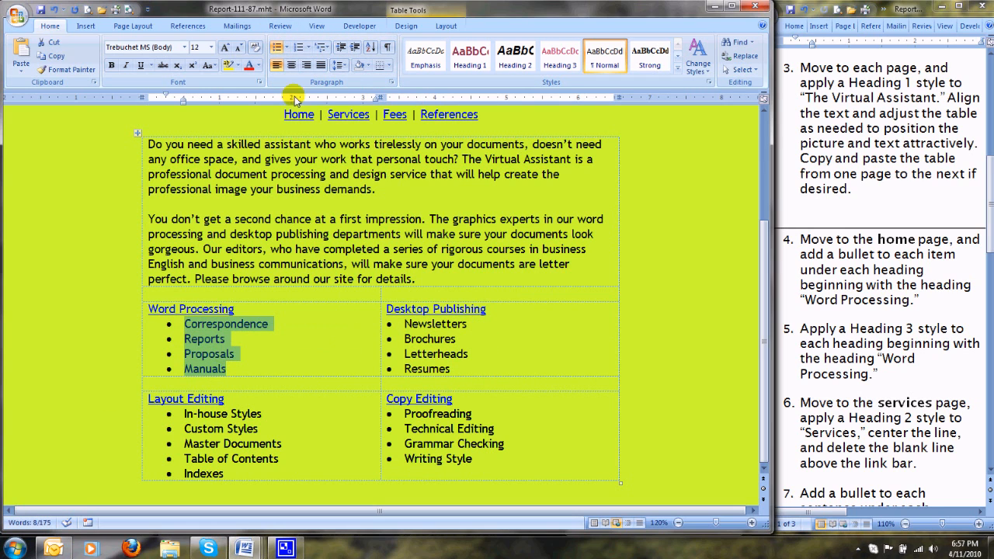
left_click(340, 48)
left_click_drag(184, 414, 224, 476)
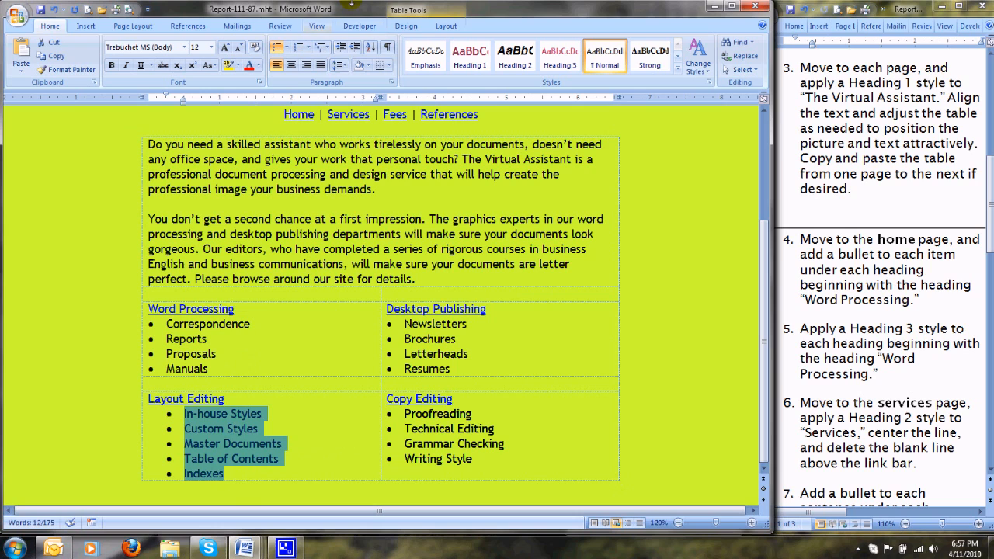
left_click(342, 47)
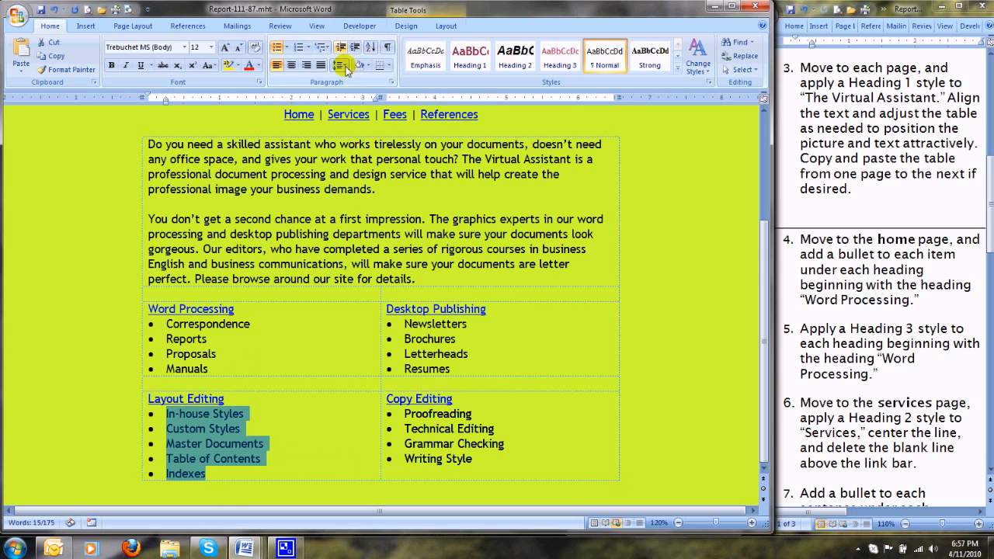
left_click(523, 363)
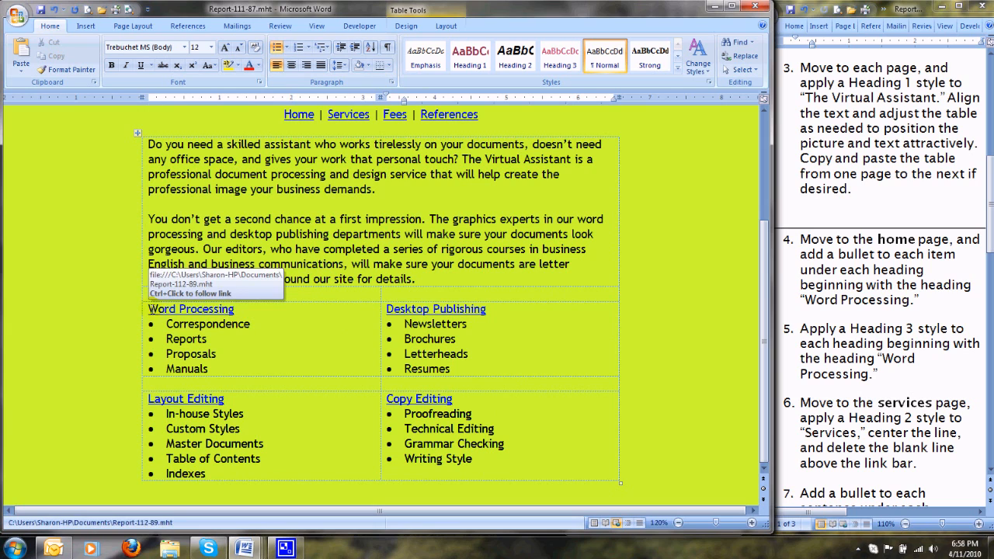
Apply the Heading 3 style to the "Word Processing" and "Desktop Publishing" headings on the home page.
left_click_drag(150, 305, 234, 310)
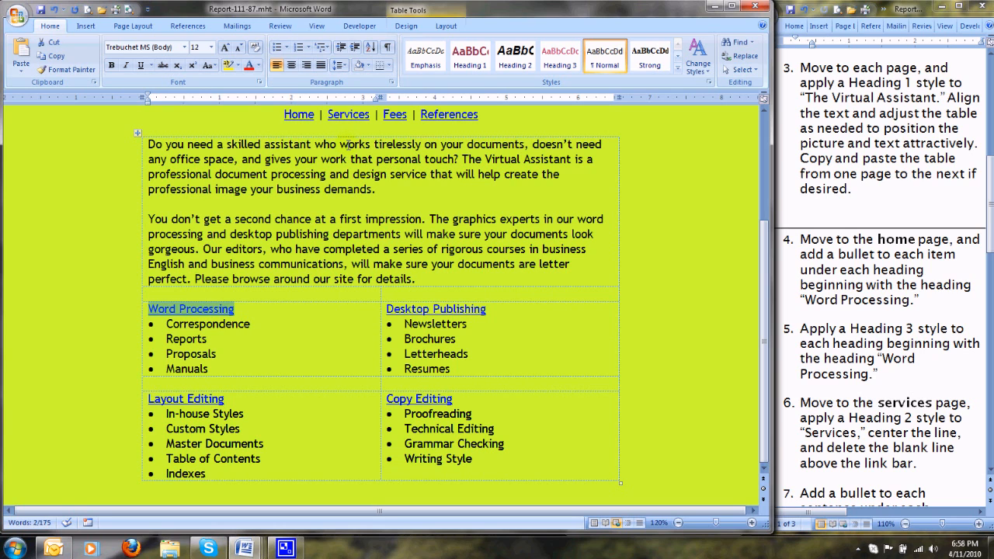
left_click(561, 62)
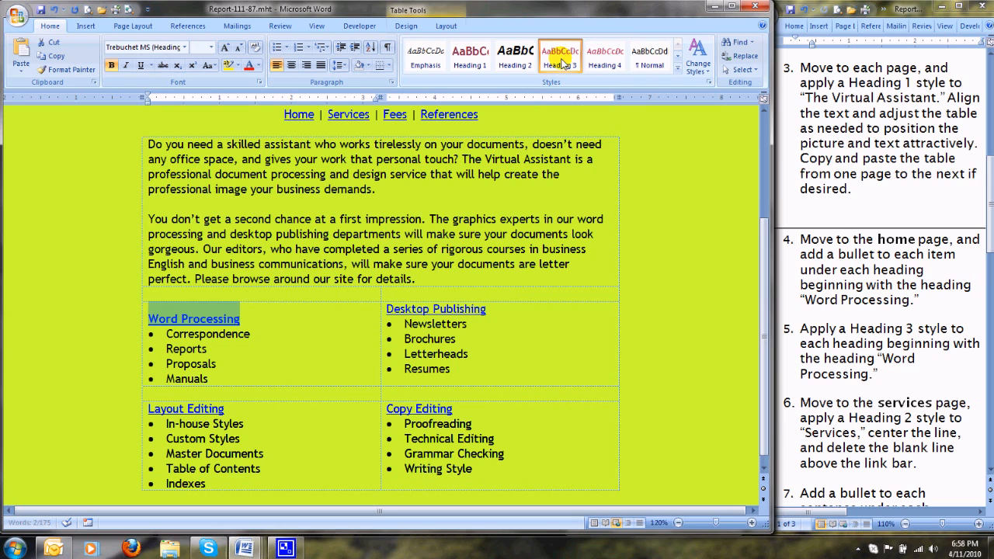
left_click_drag(387, 308, 486, 309)
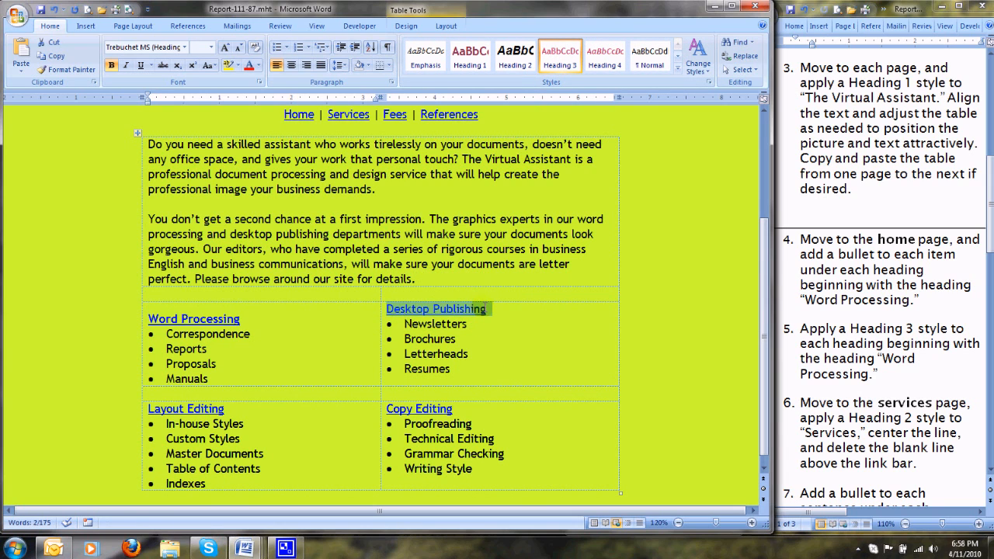
left_click(561, 62)
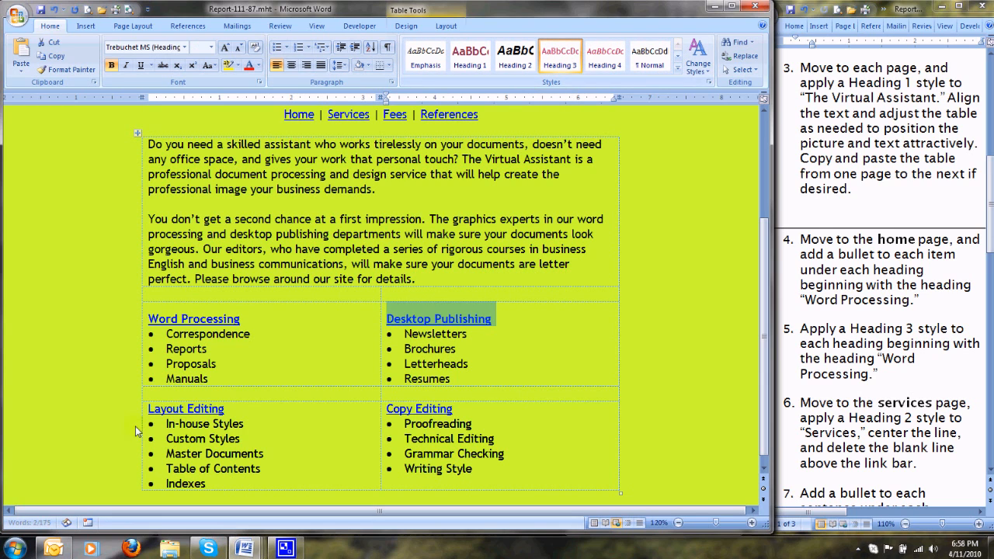
Apply the Heading 3 style to the "Layout Editing" and "Copy Editing" headings on the home page.
left_click_drag(148, 409, 230, 410)
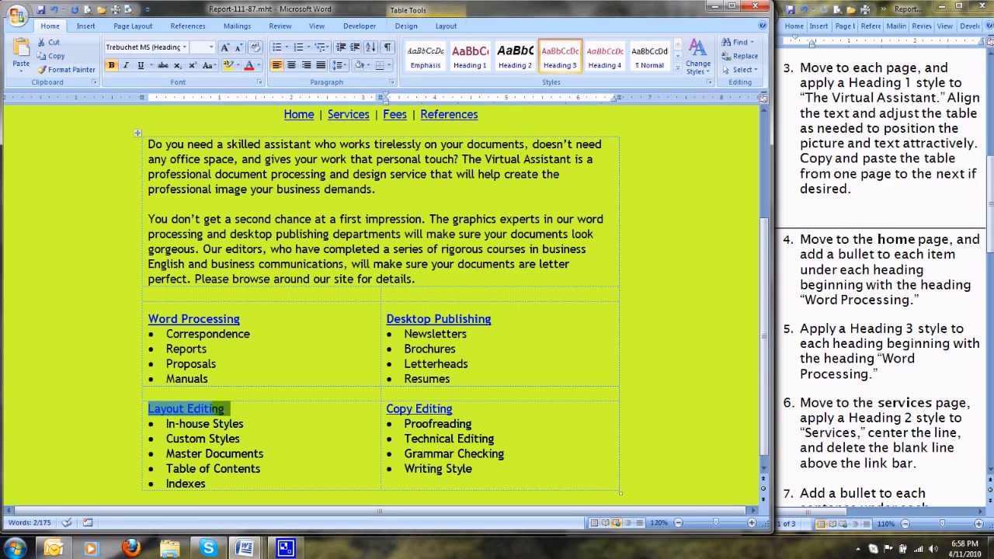
left_click(561, 62)
left_click_drag(387, 408, 454, 410)
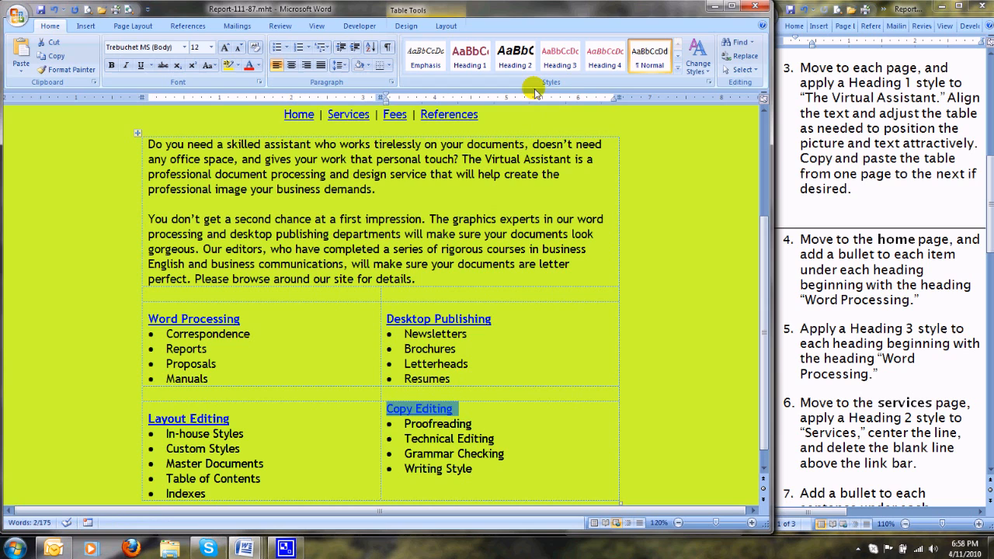
left_click(563, 62)
left_click(600, 429)
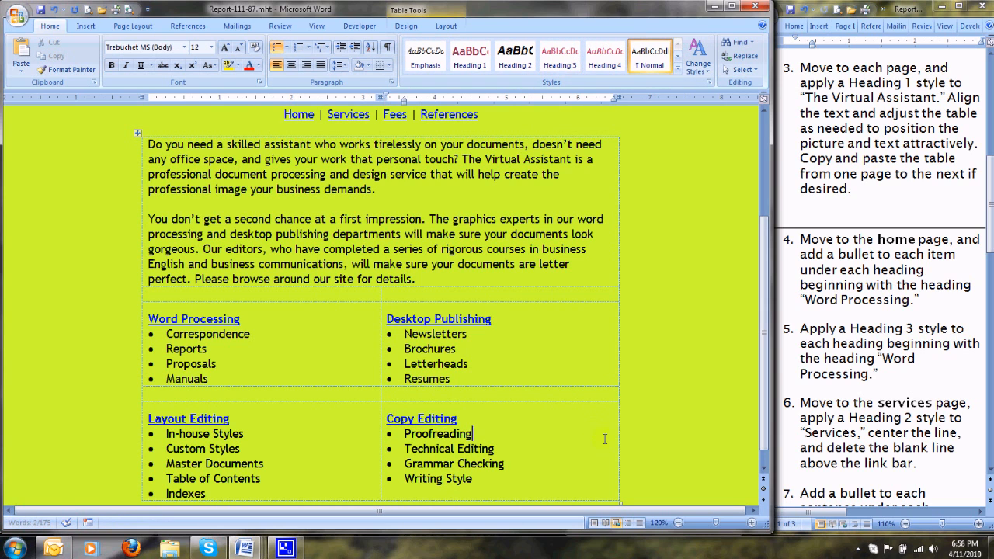
scroll(606, 427, "down", 1)
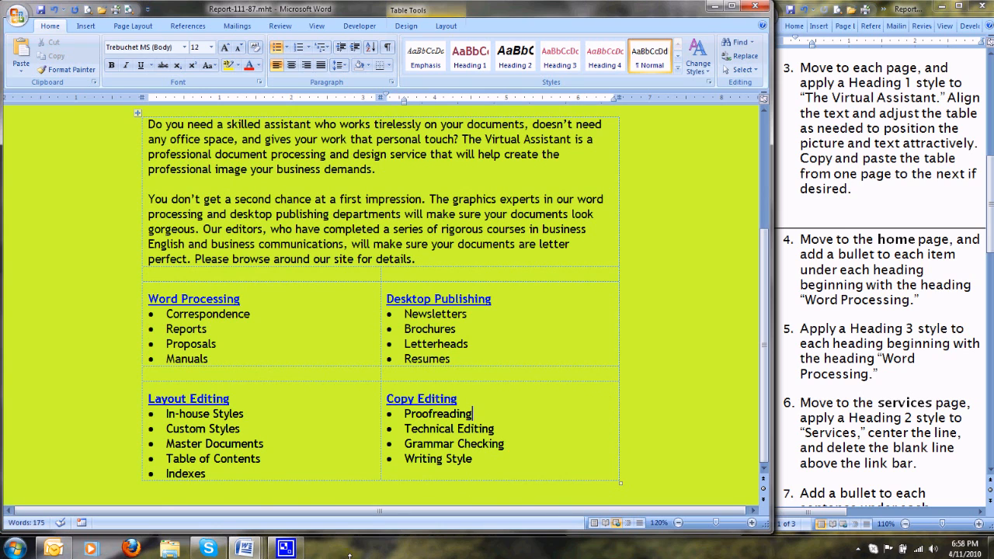
mouse_move(285, 549)
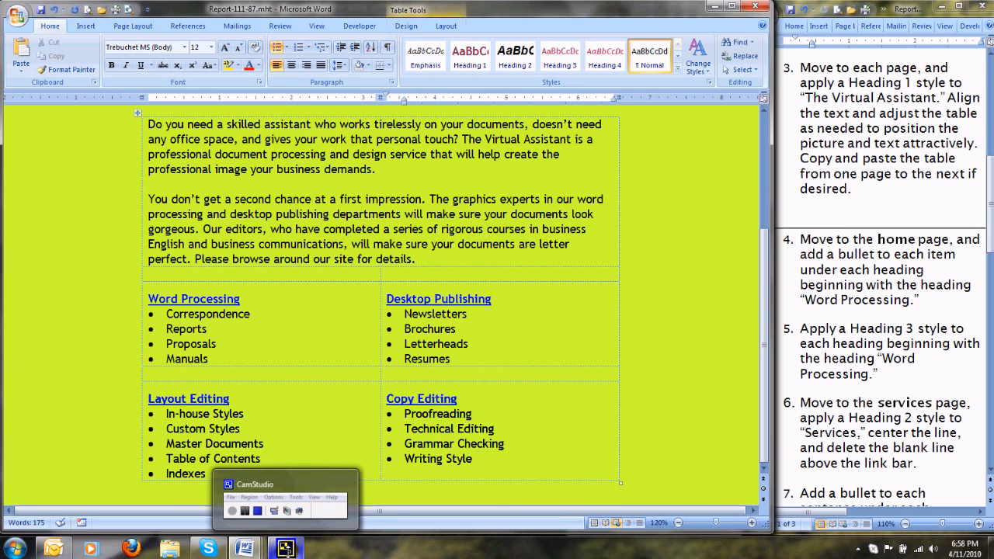